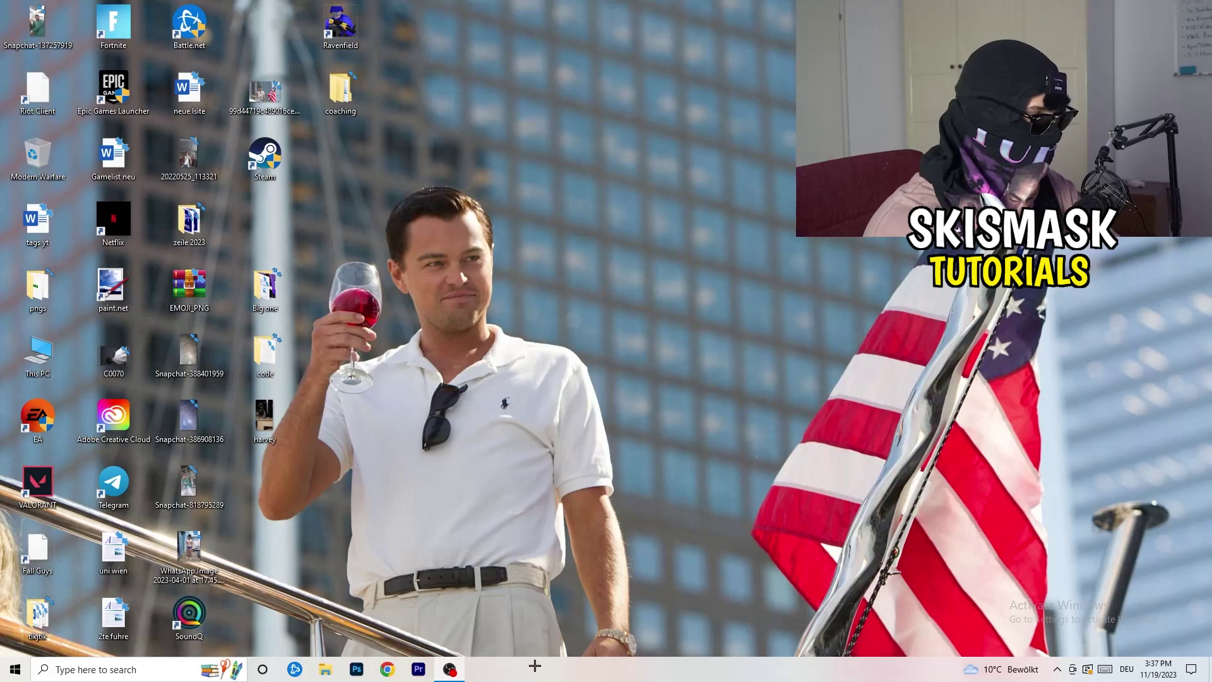
Open Task Manager and try to end the Antimalware Service Executable background process
right_click(596, 670)
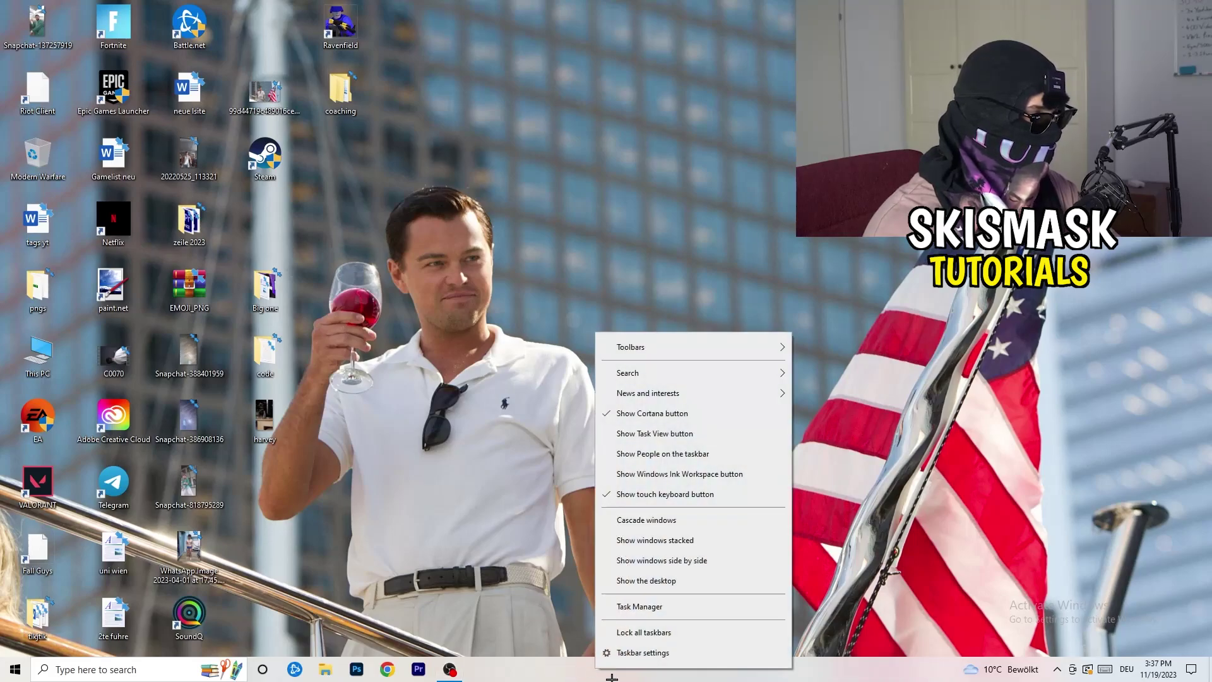
click(643, 605)
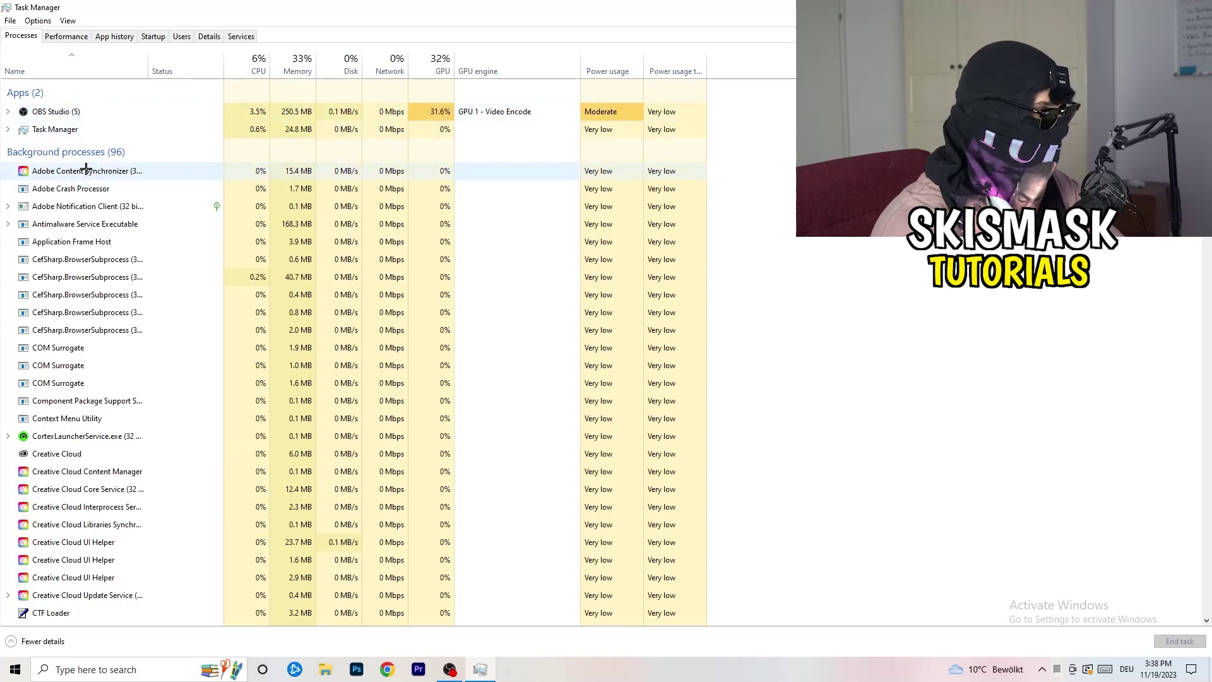
right_click(284, 225)
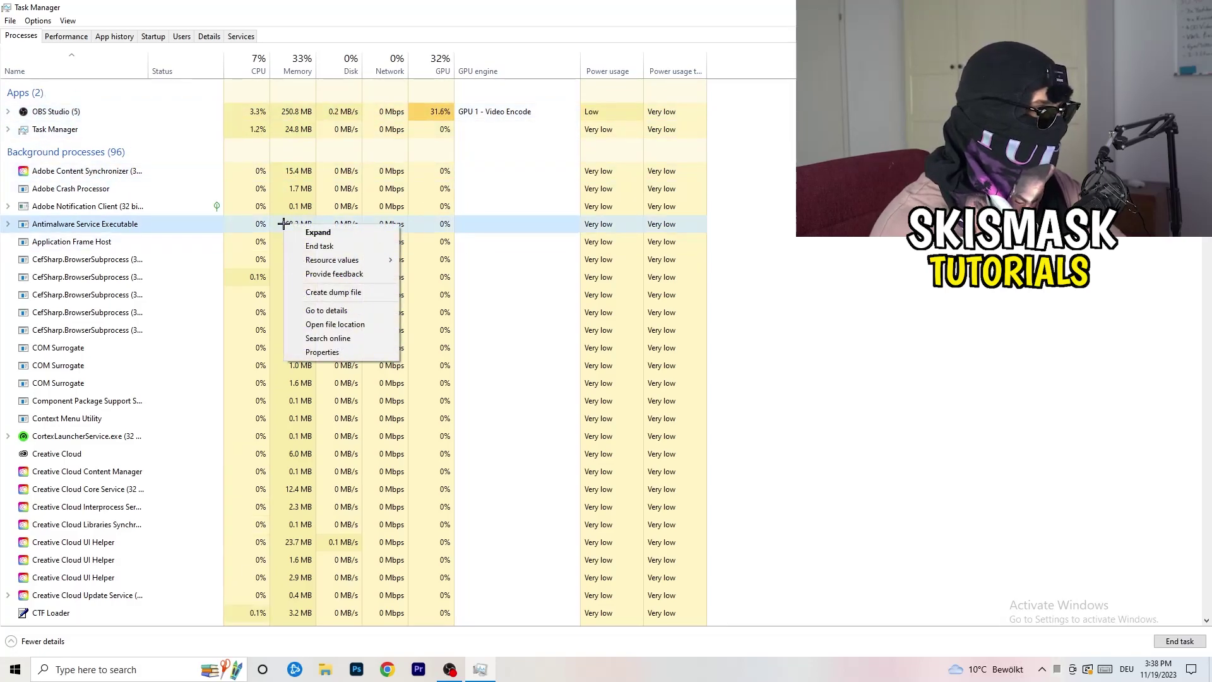
click(350, 246)
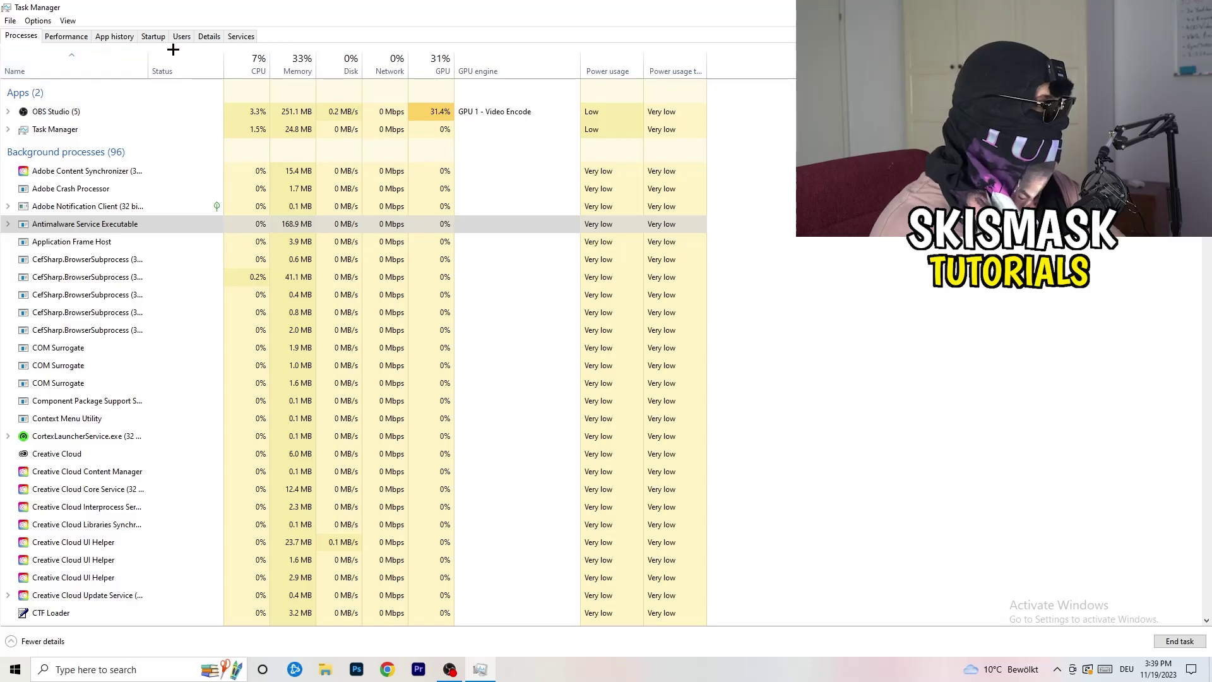
Review the startup programs and the available actions for Dropbox, EA and File Association Helper, and check the performance overview
click(153, 36)
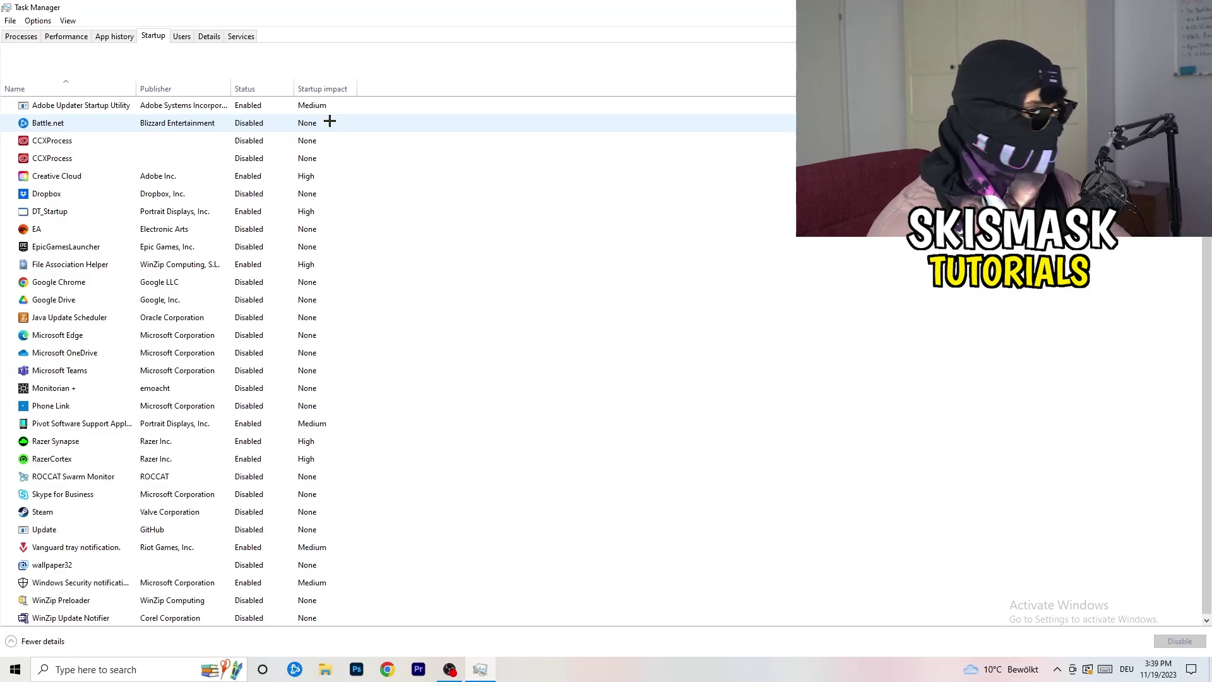
right_click(252, 192)
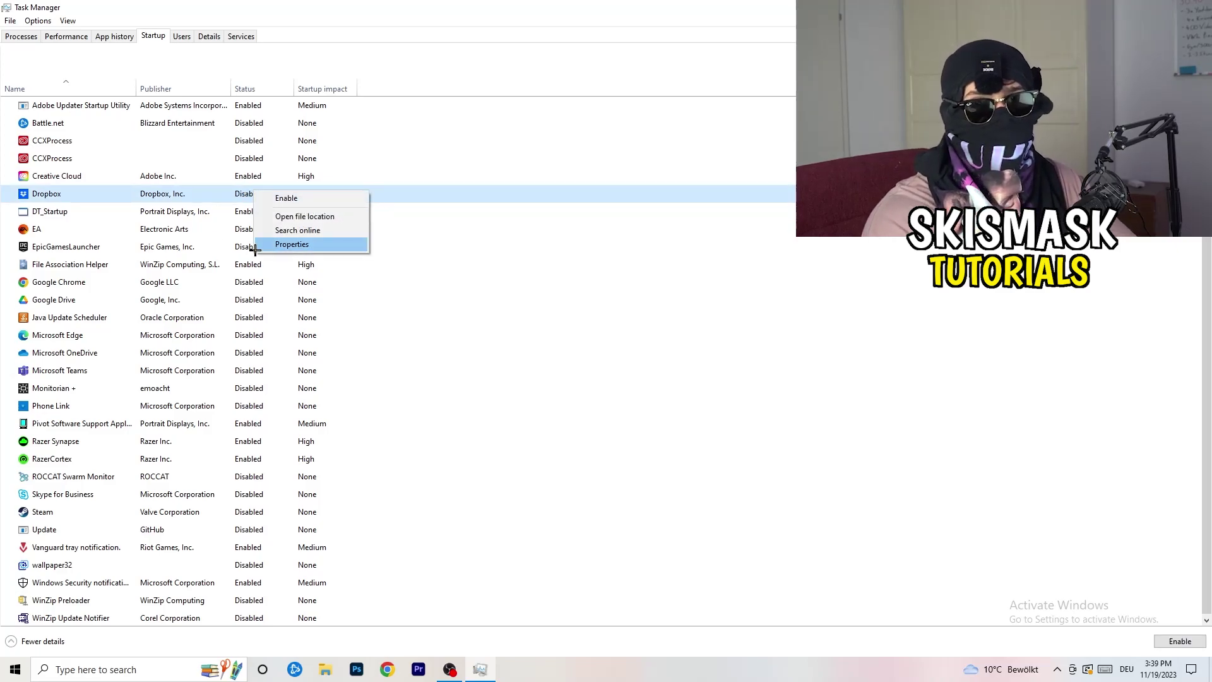
right_click(119, 231)
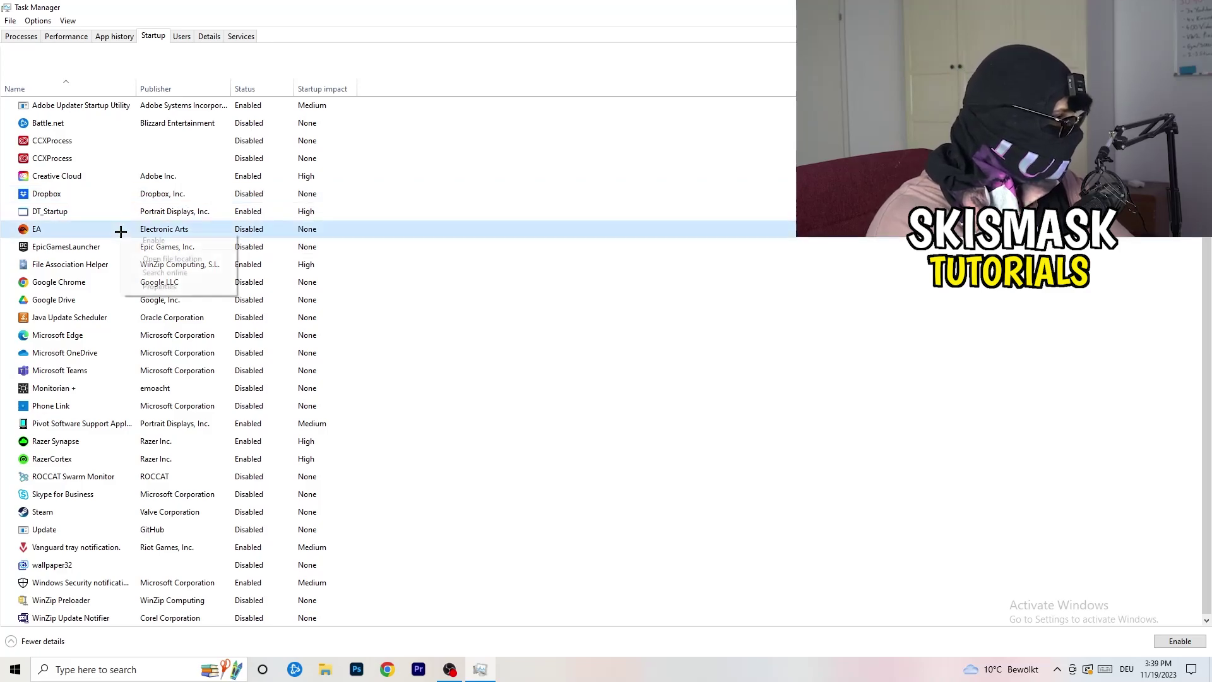
click(806, 328)
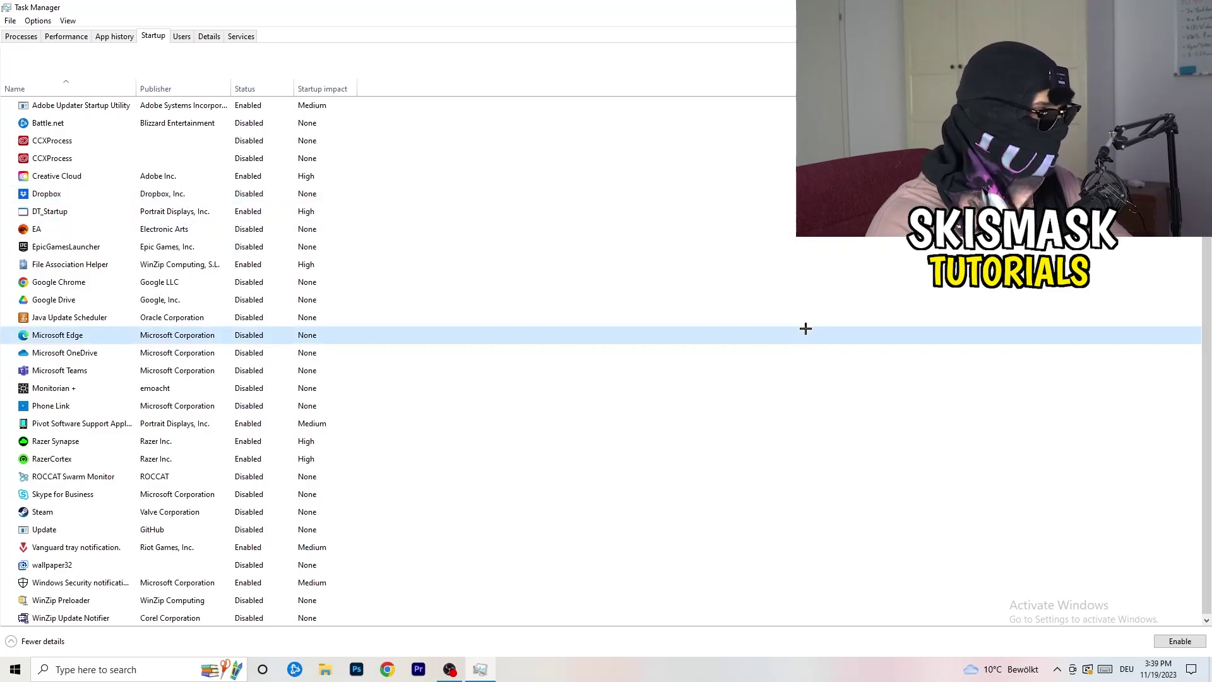
right_click(248, 266)
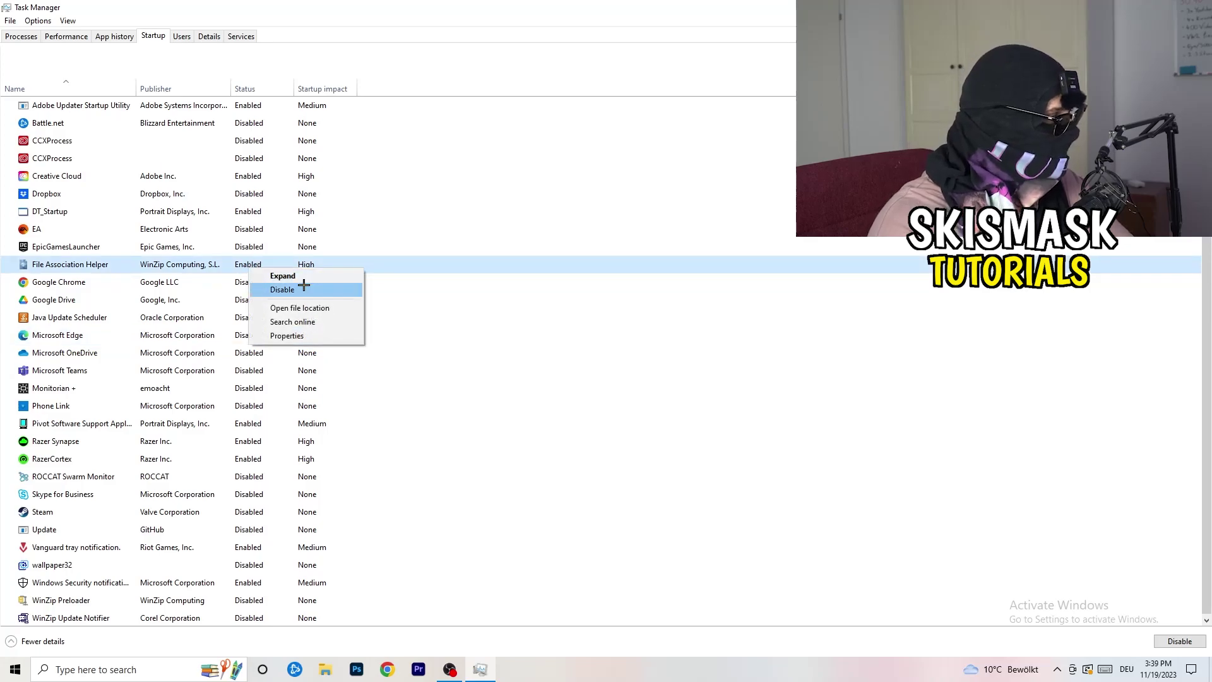
click(545, 317)
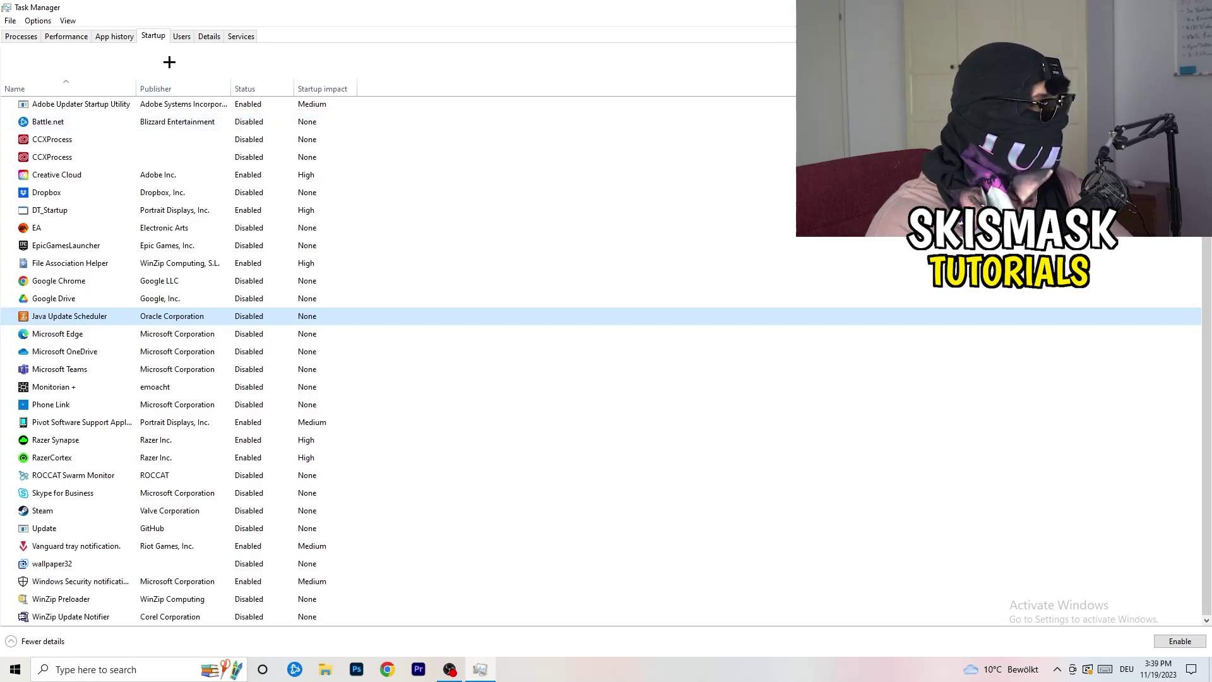
click(67, 36)
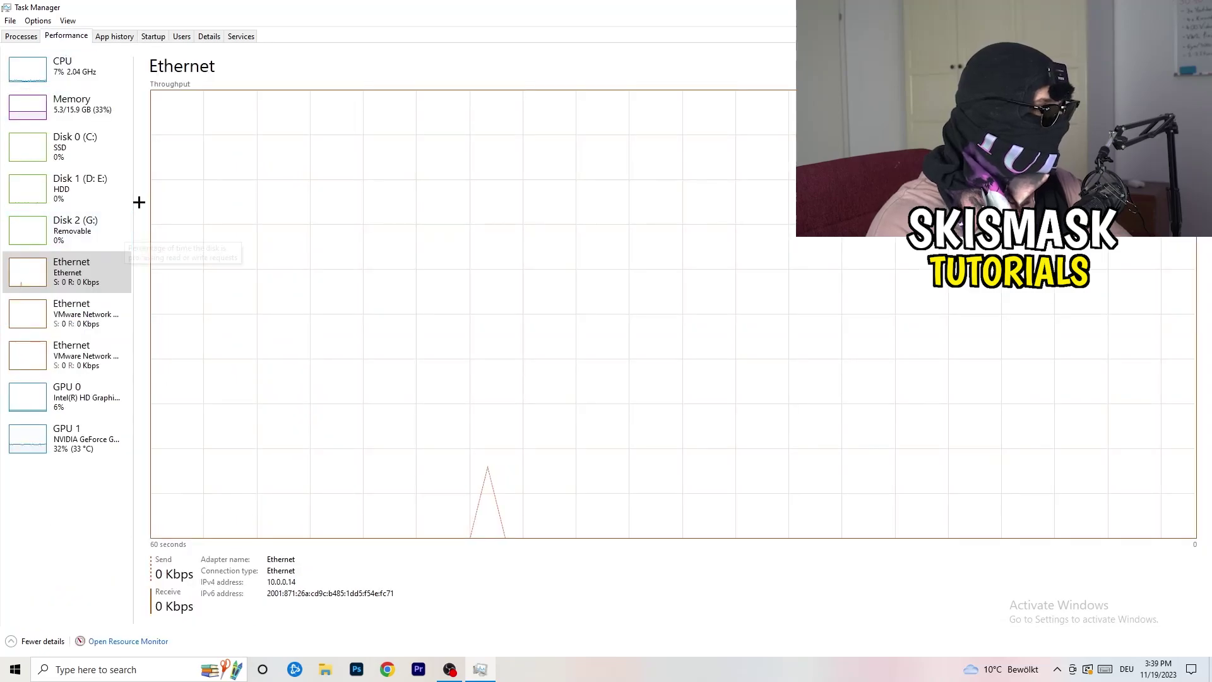
Examine the priority options for the Dropbox crash handler in the detailed process list, and close Task Manager
click(209, 36)
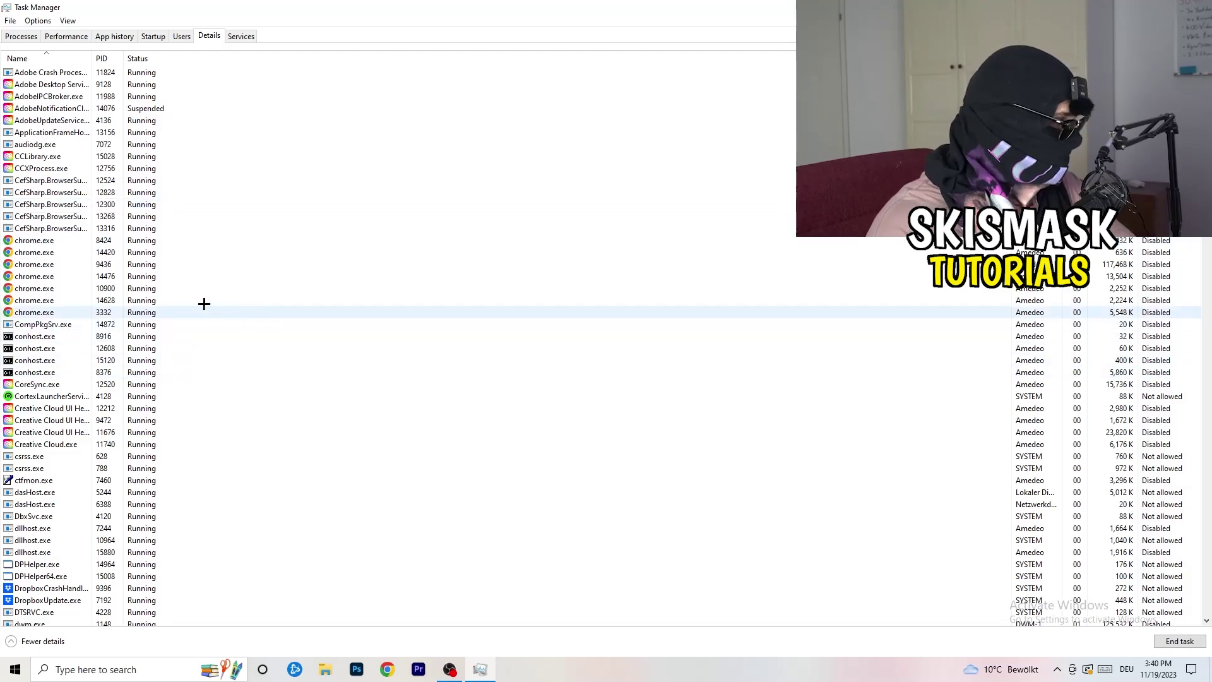
scroll(92, 313, down, 6)
right_click(50, 374)
right_click(101, 372)
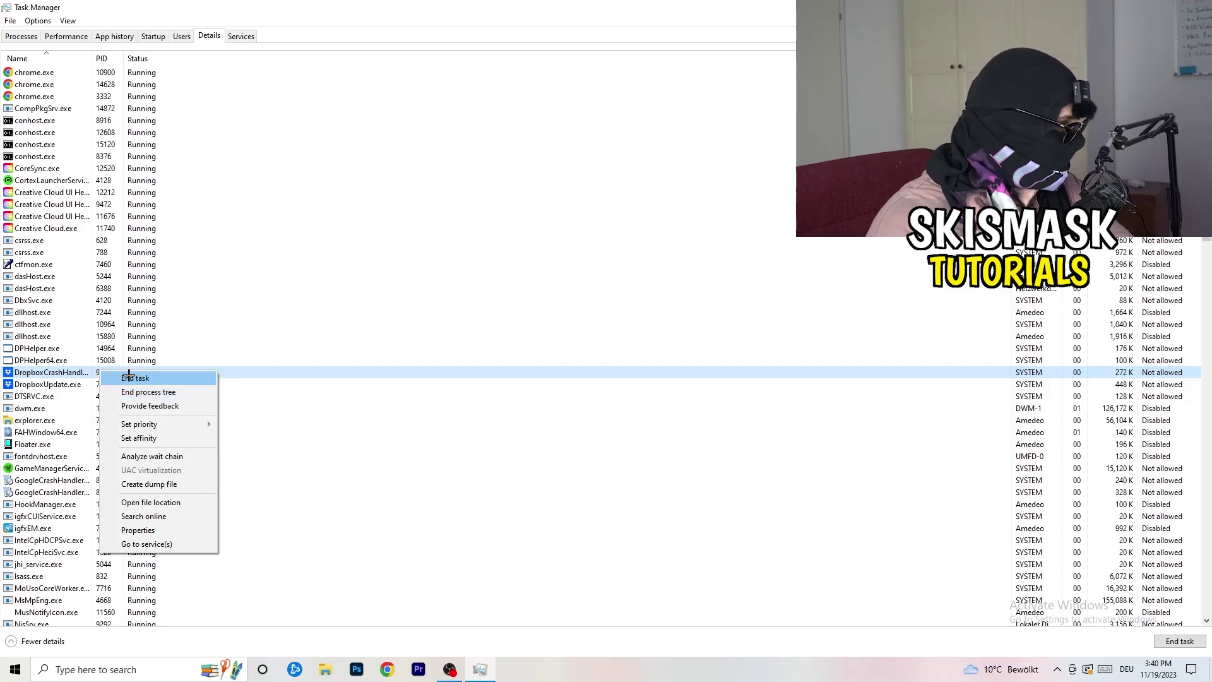
right_click(92, 372)
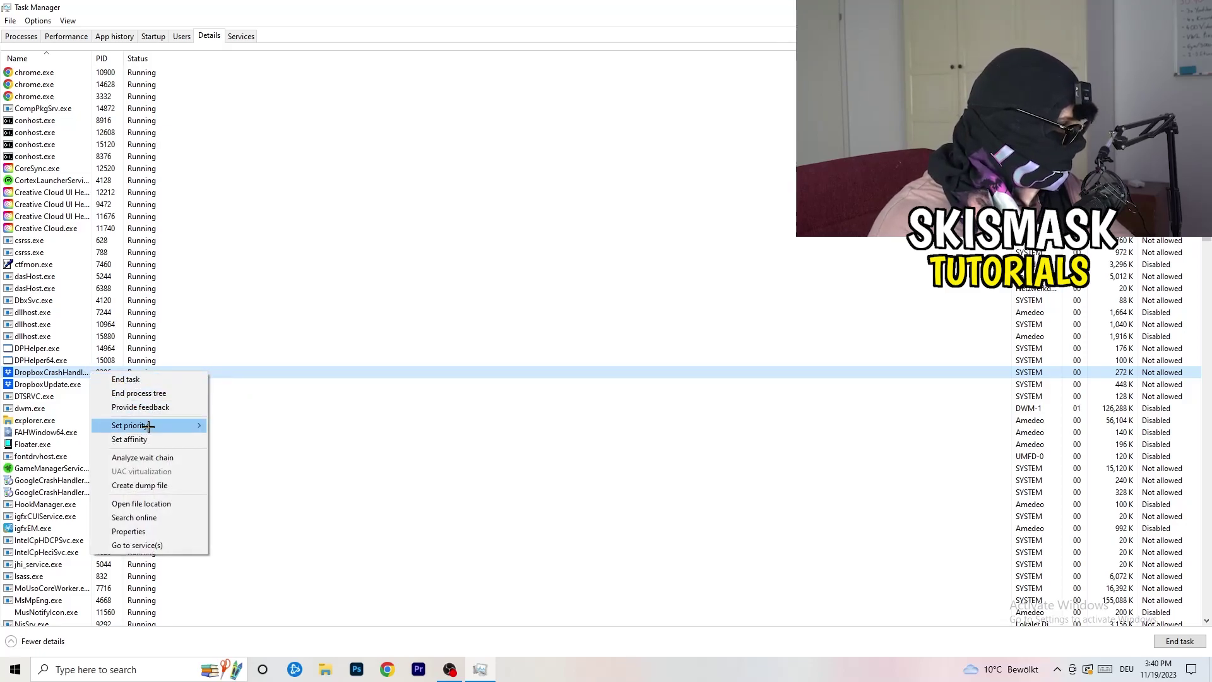
mouse_move(149, 426)
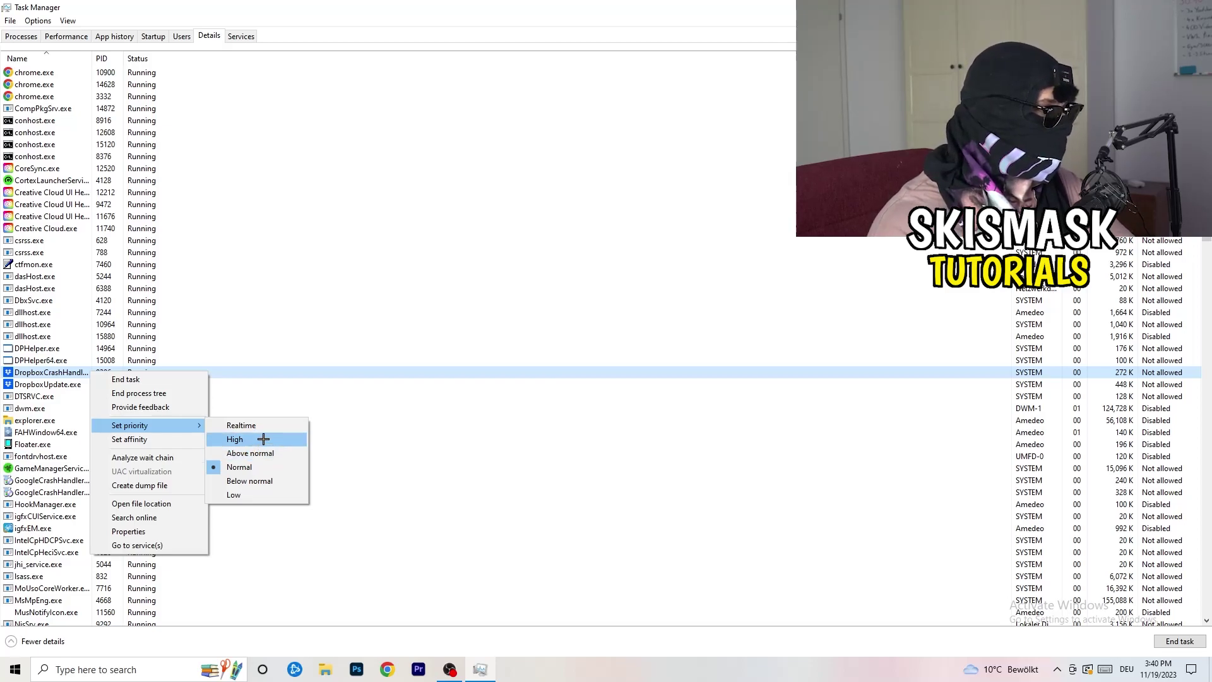
click(601, 5)
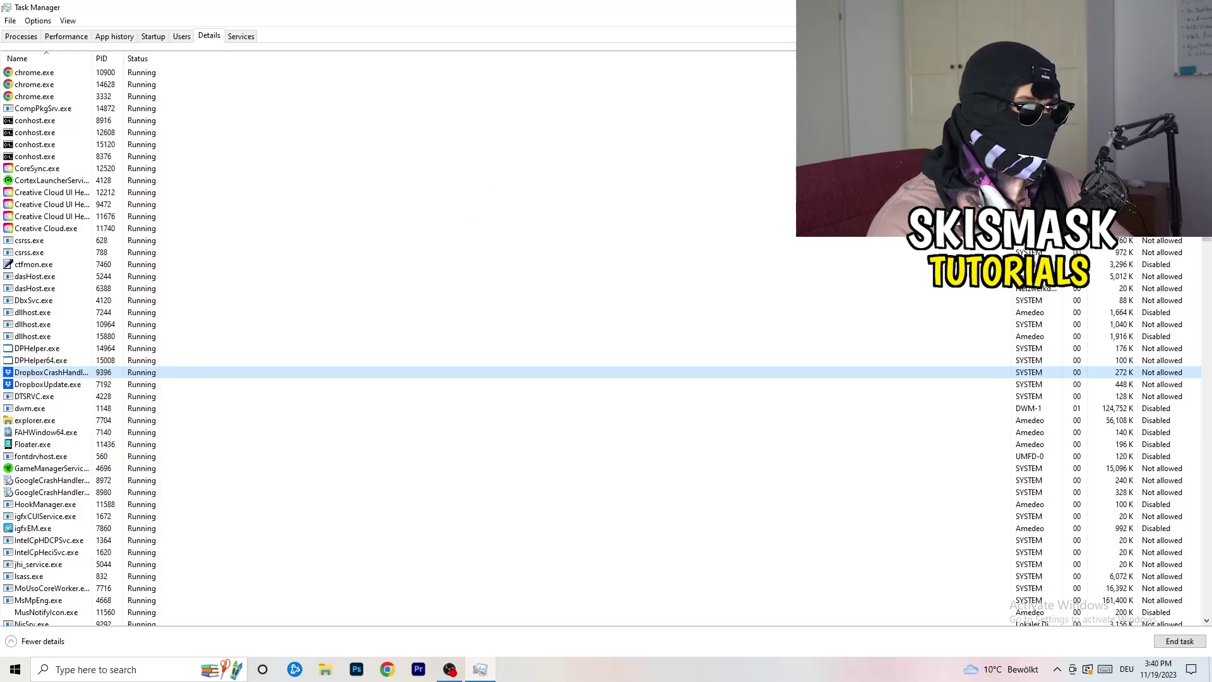
key(alt+F4)
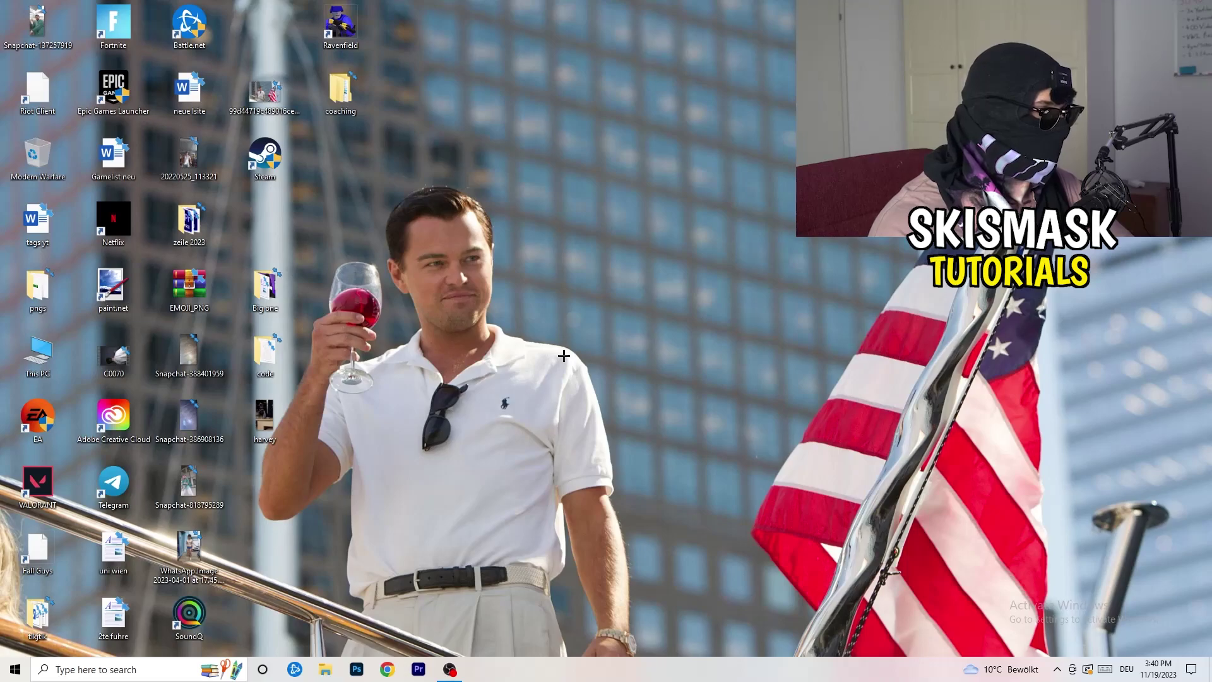
Open Windows Settings and go to the System display settings
key(super)
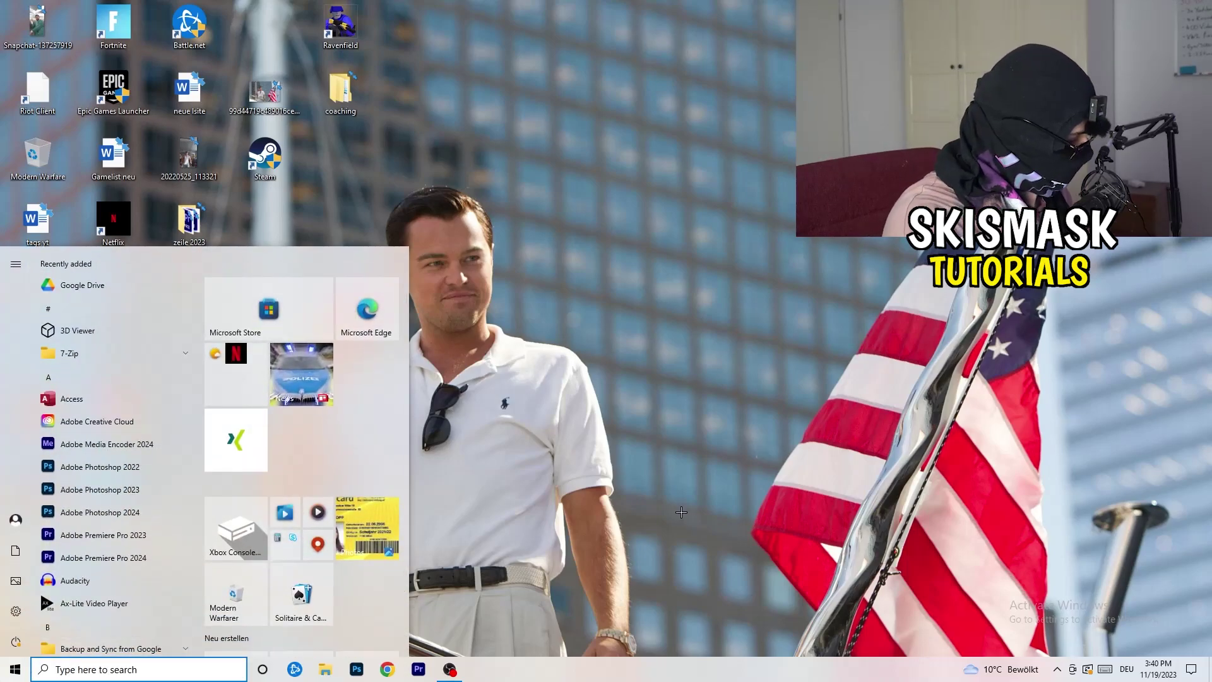
text(sett)
key(Return)
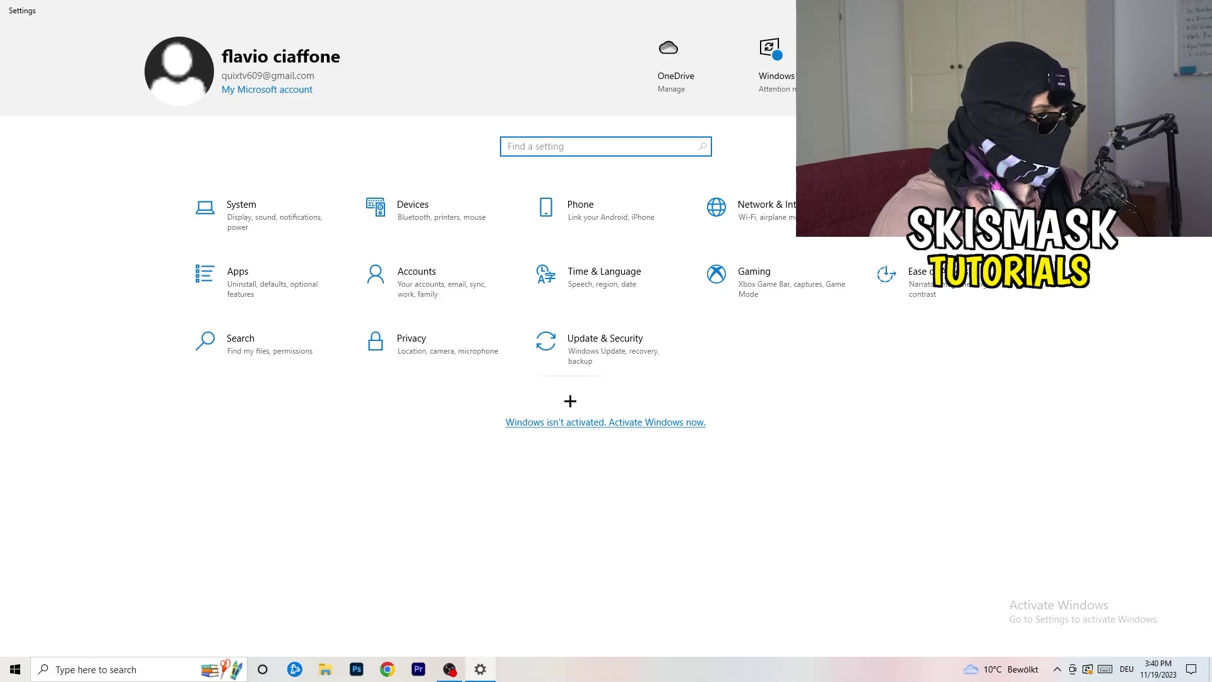
click(274, 226)
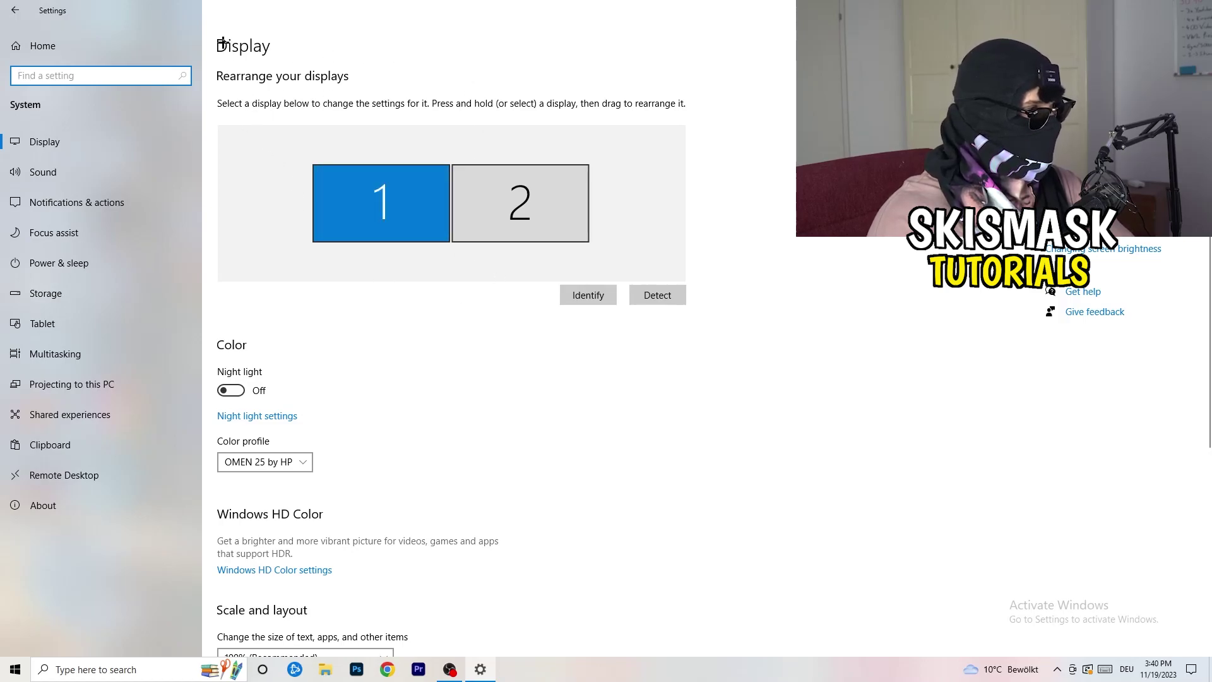
click(283, 46)
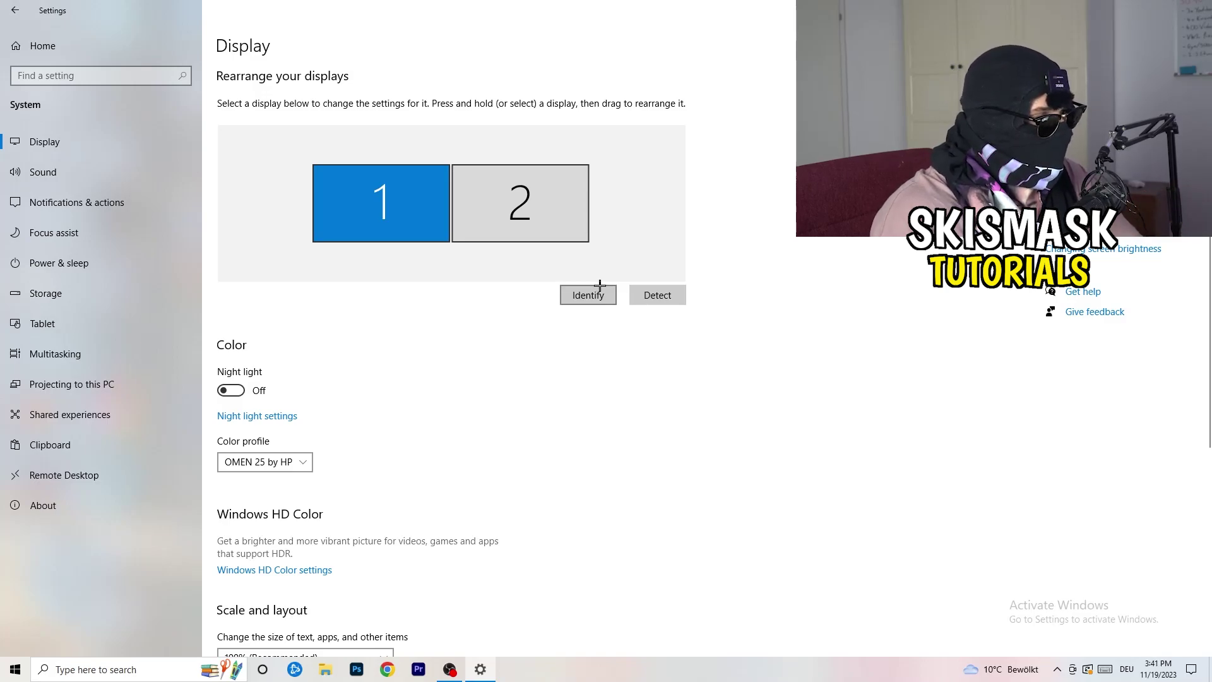
Examine the display's scaling and resolution options under Scale and layout
scroll(427, 347, down, 5)
scroll(428, 347, up, 5)
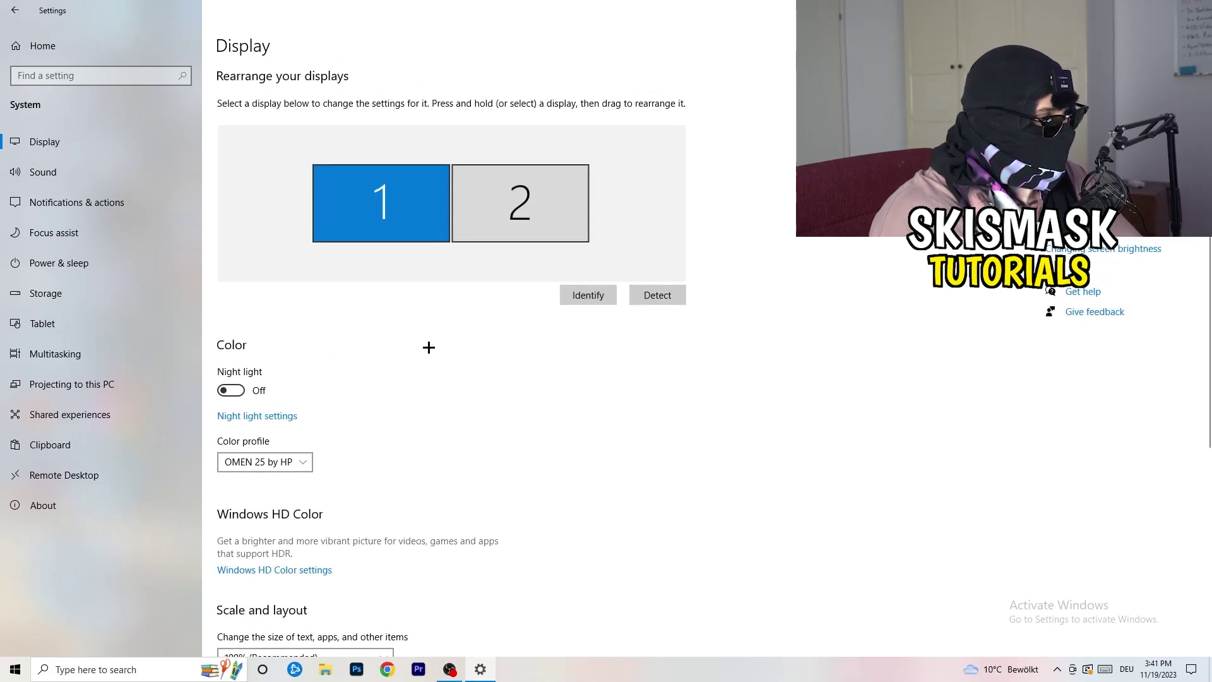
scroll(429, 346, down, 5)
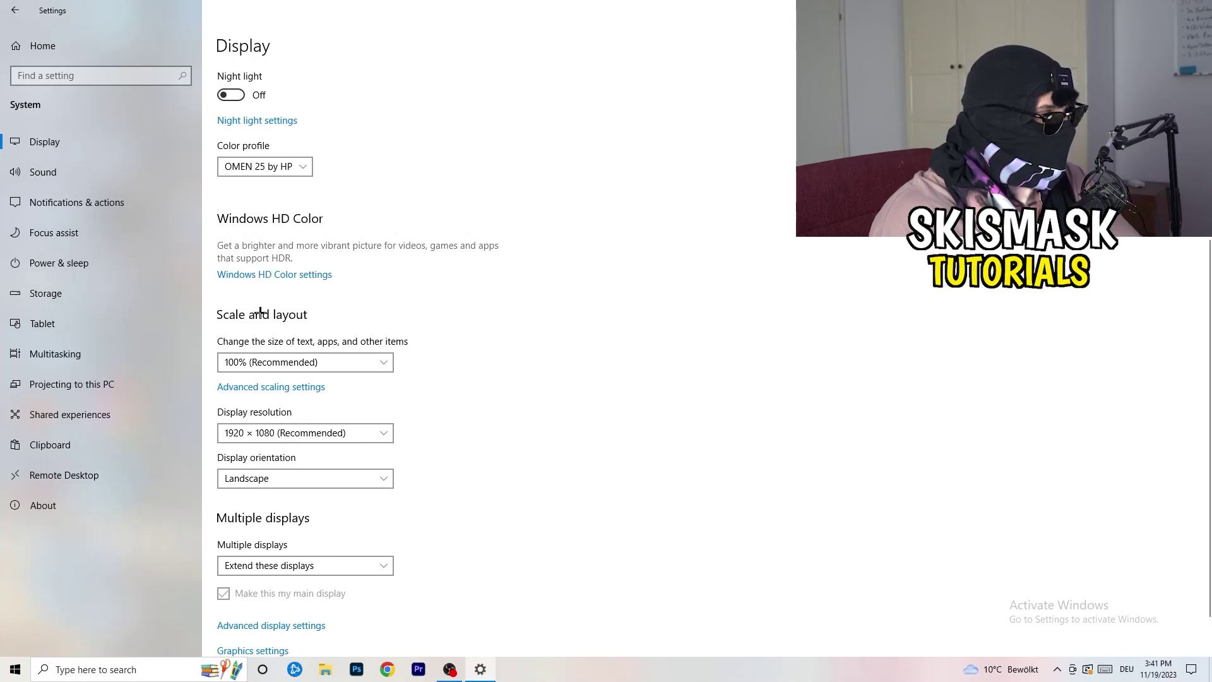
click(376, 355)
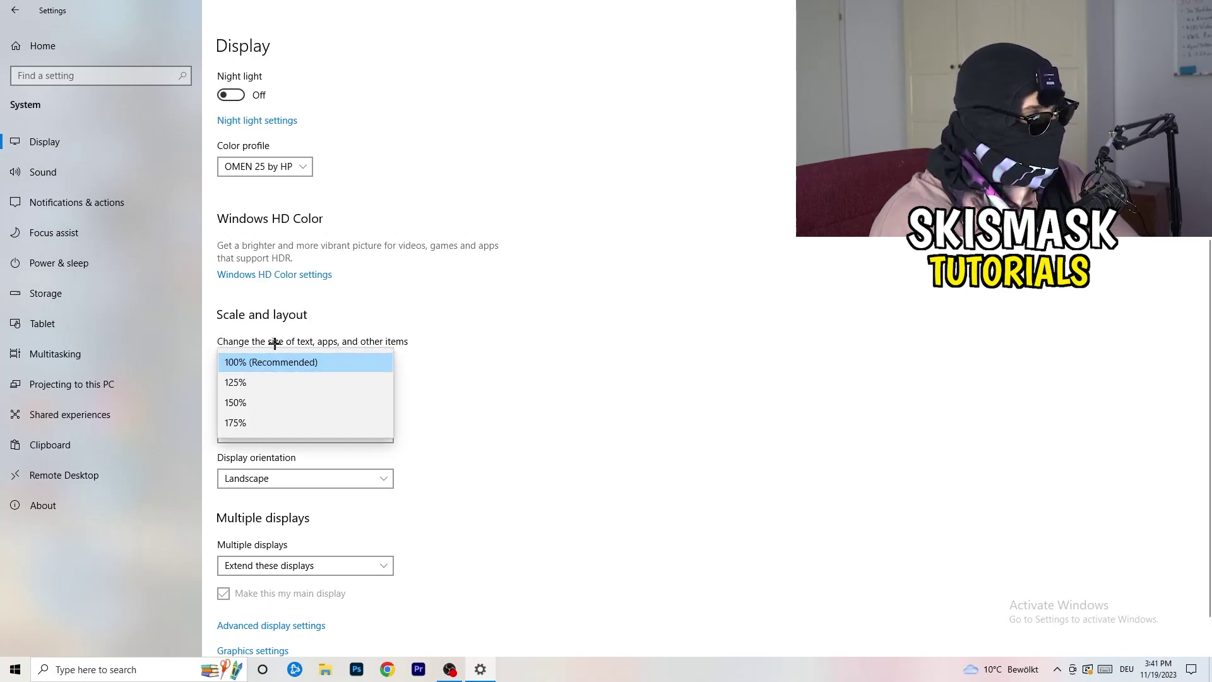
click(424, 340)
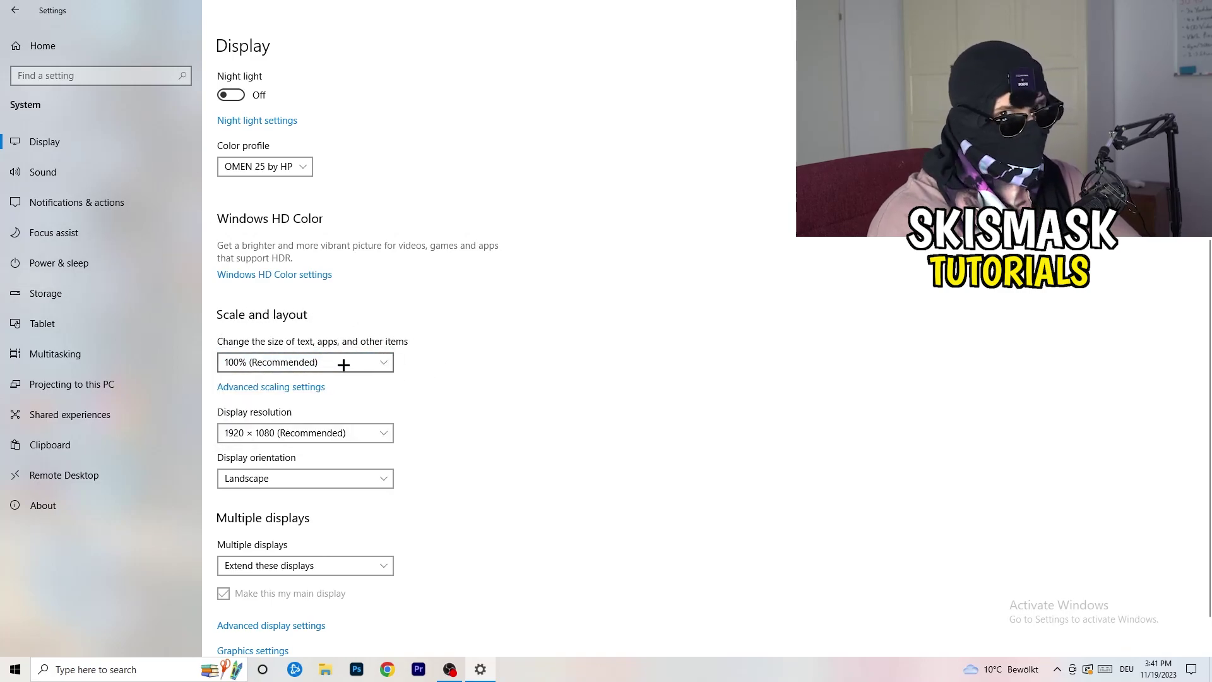
scroll(330, 364, down, 2)
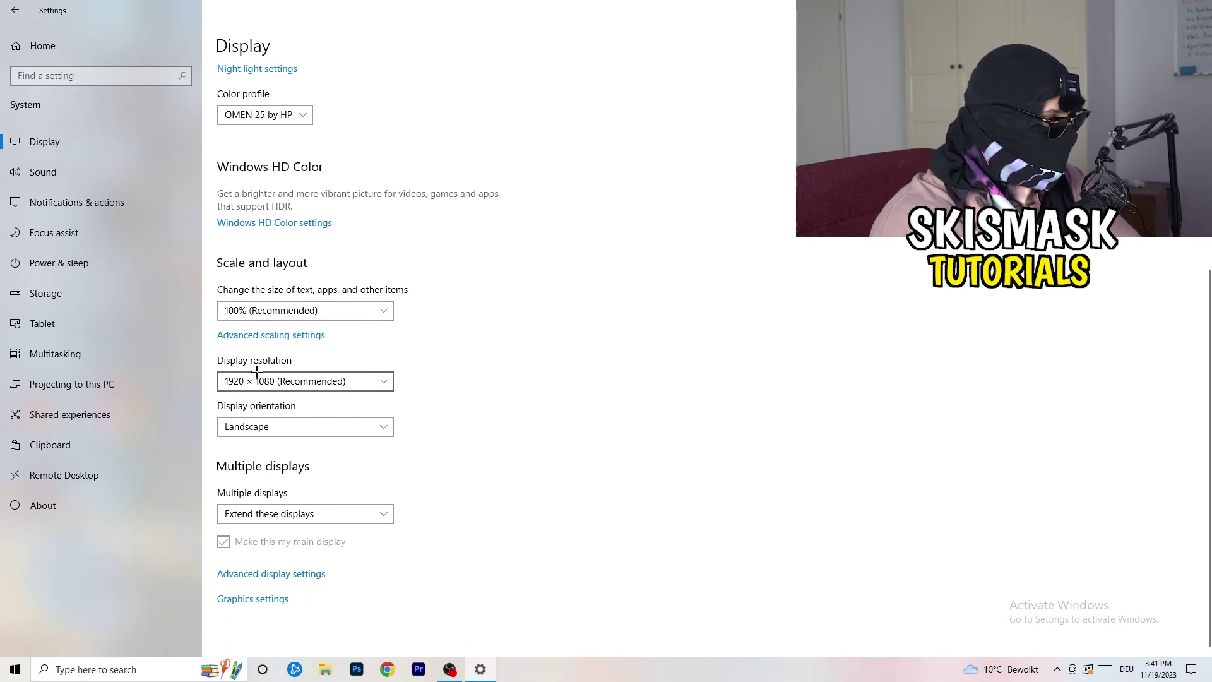
key(alt+Down)
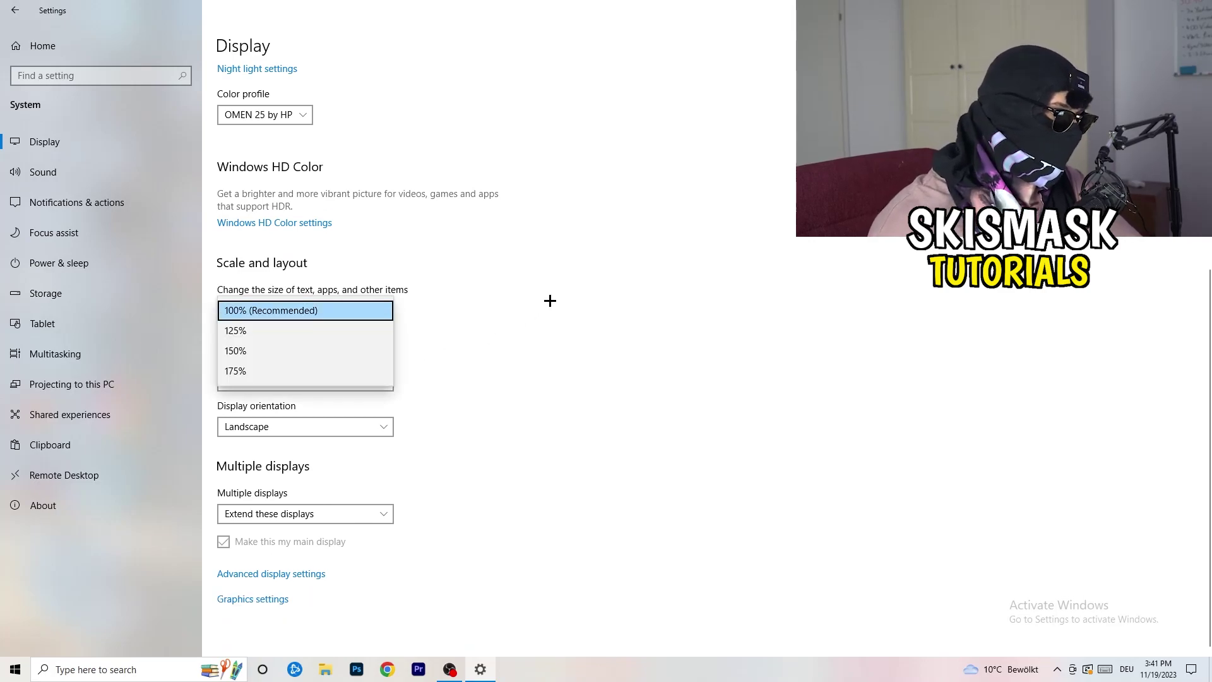
click(552, 300)
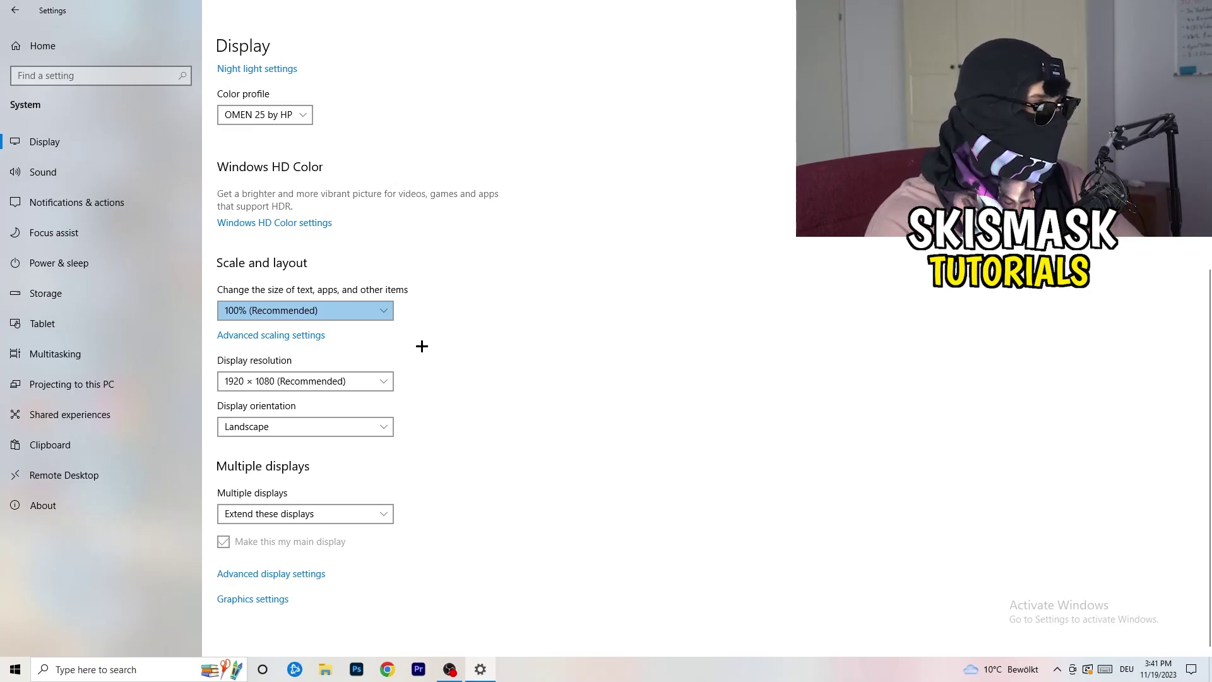
click(383, 380)
click(438, 357)
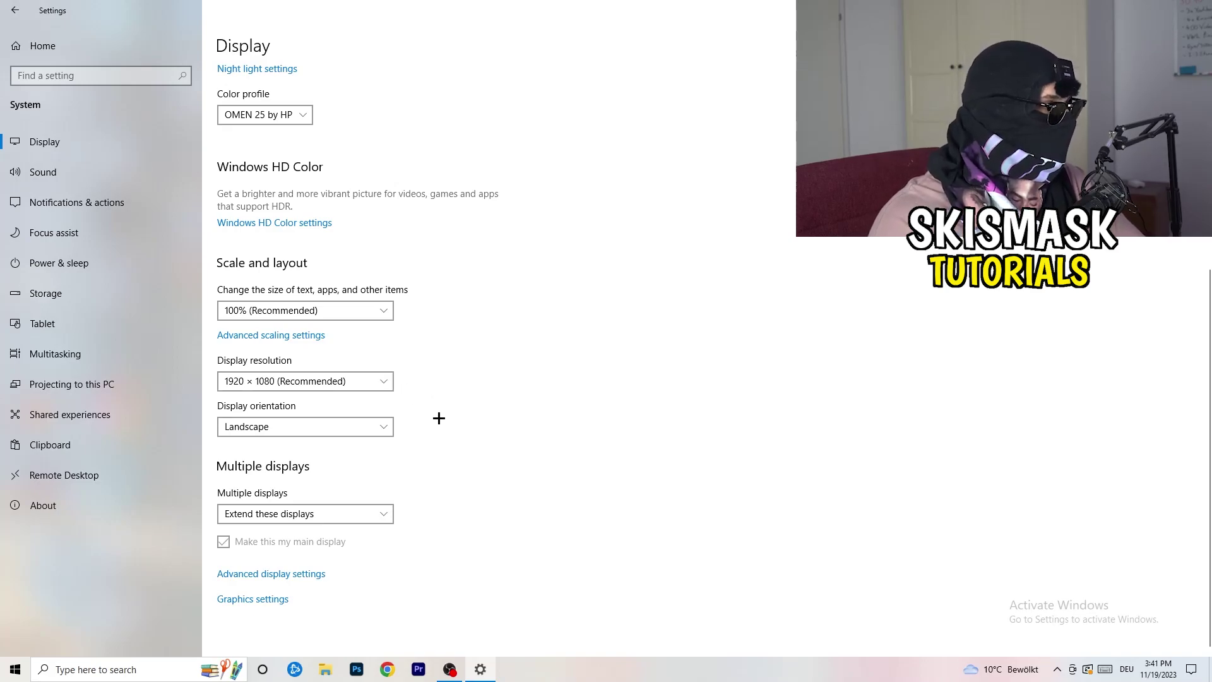
Go to the system storage settings and open the Storage Sense configuration
click(92, 293)
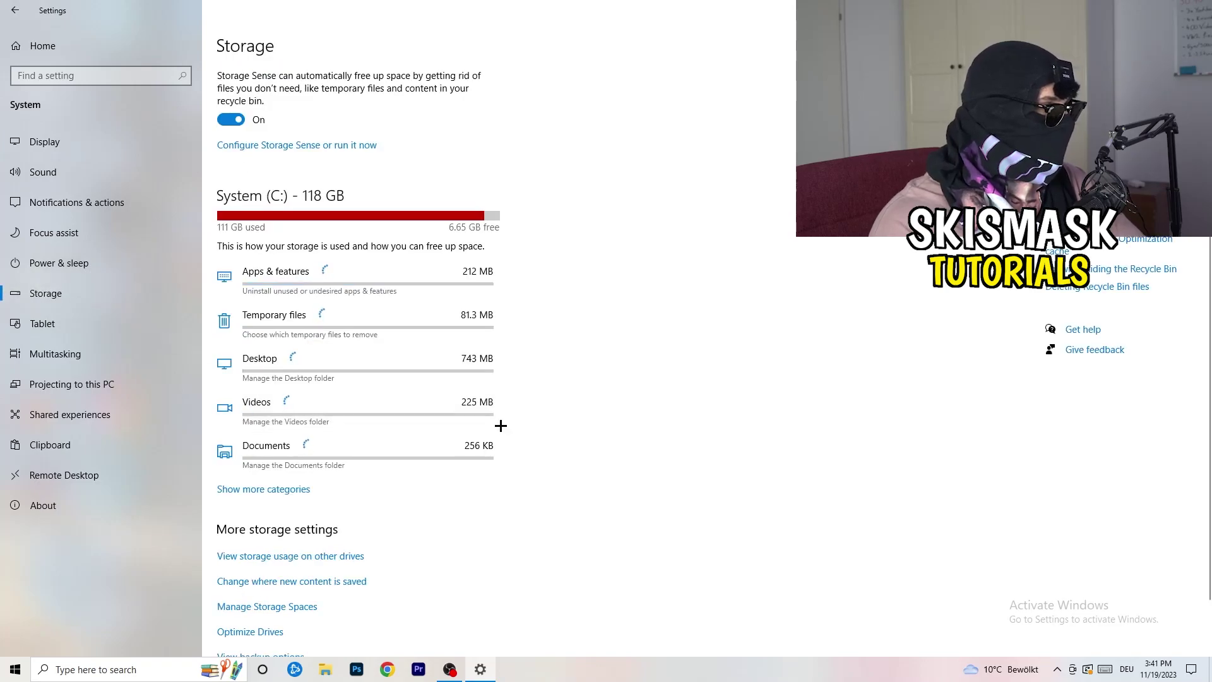
scroll(505, 417, down, 1)
scroll(512, 408, up, 1)
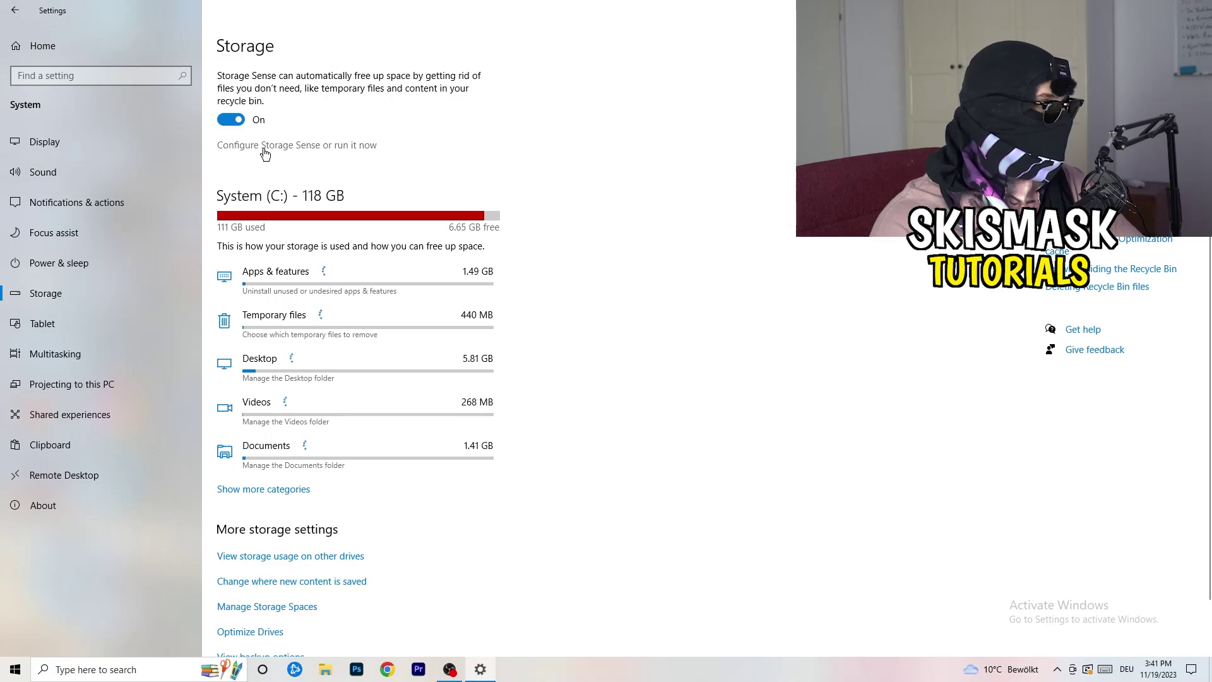
click(266, 149)
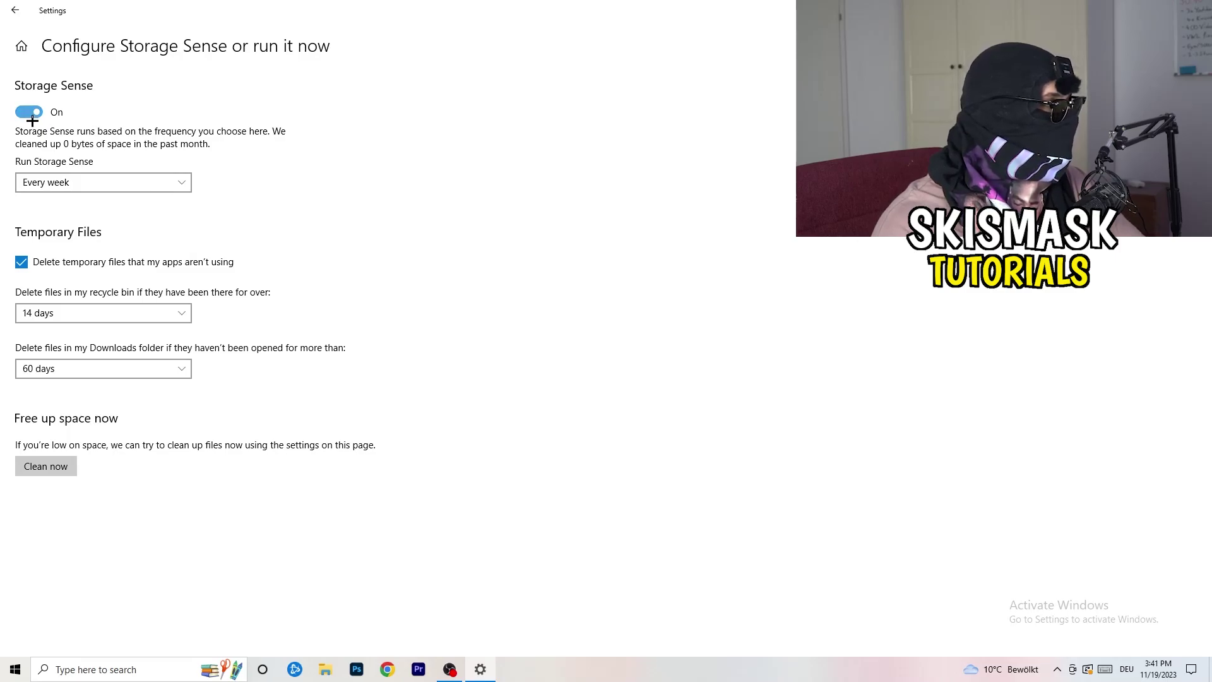
Check the Storage Sense schedule, turn off deletion of temporary files that apps aren't using, and return to the storage overview
click(38, 182)
click(89, 182)
click(167, 267)
click(77, 311)
click(265, 390)
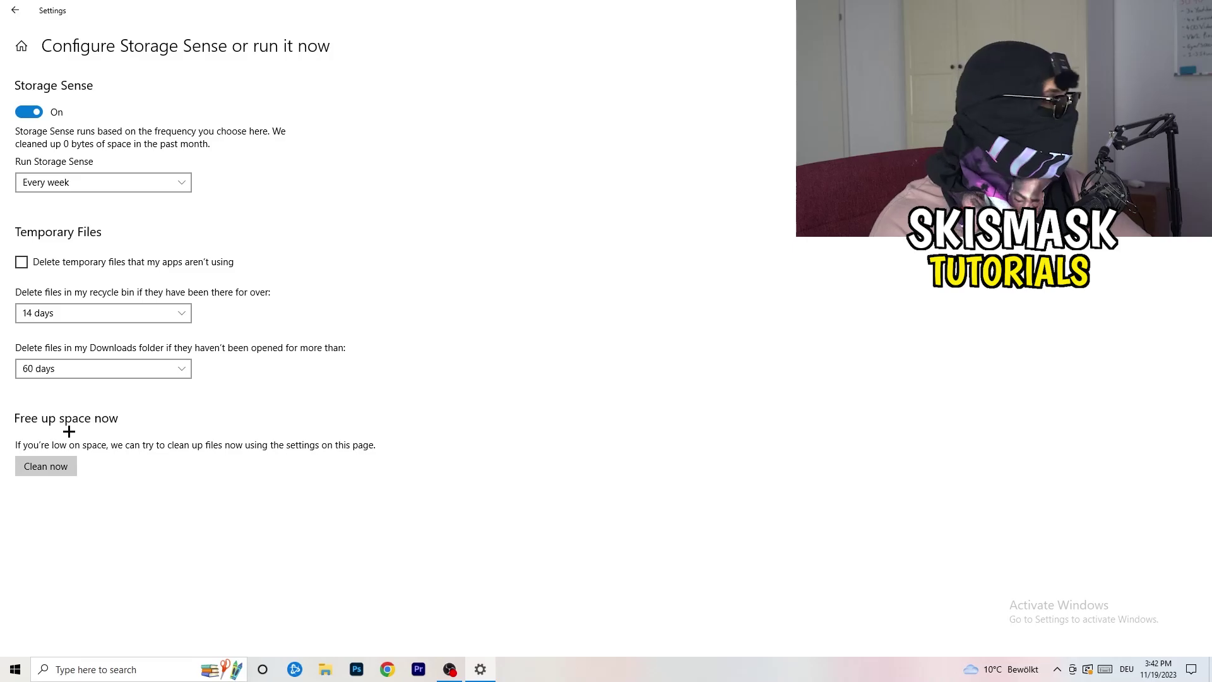
click(2, 16)
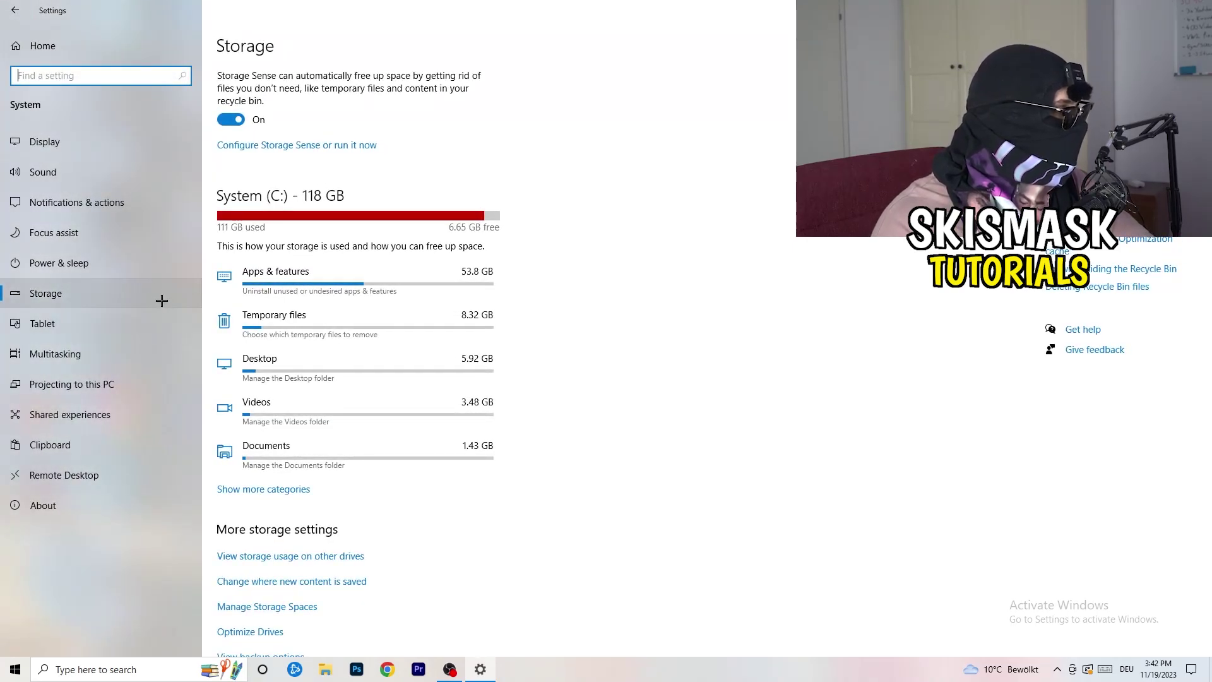
Review the available power plans, including the additional ones, in the Power & sleep settings' Power Options and close both windows
click(141, 273)
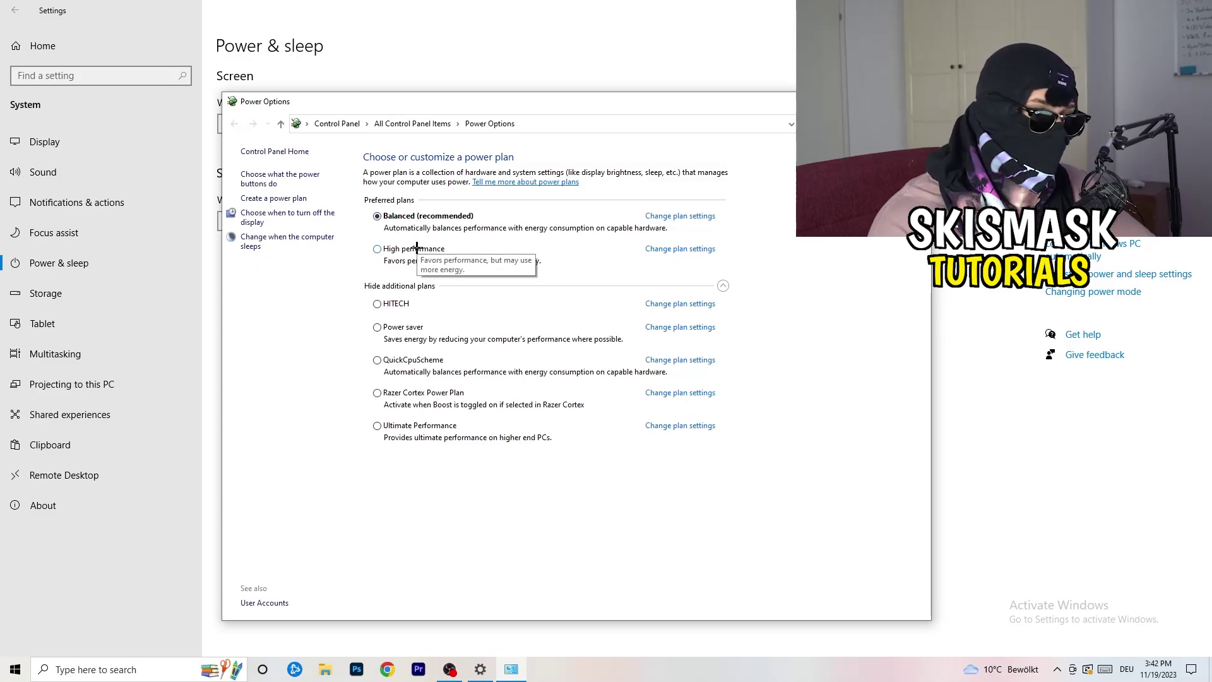
click(409, 288)
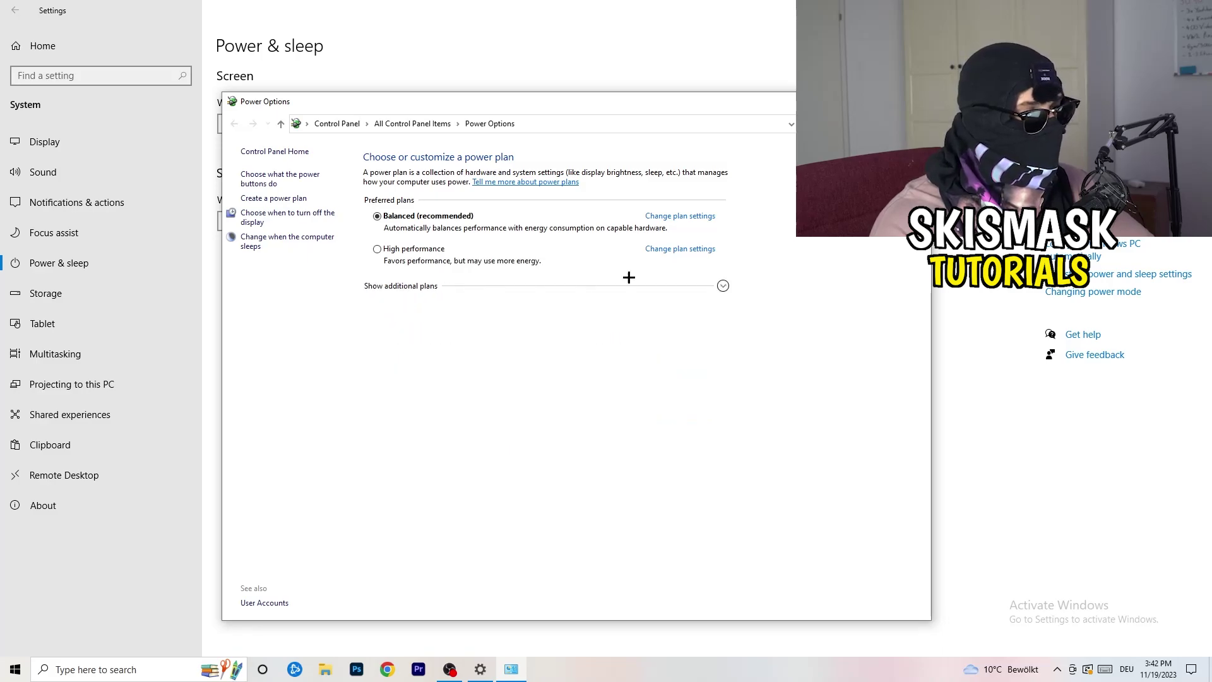
click(723, 287)
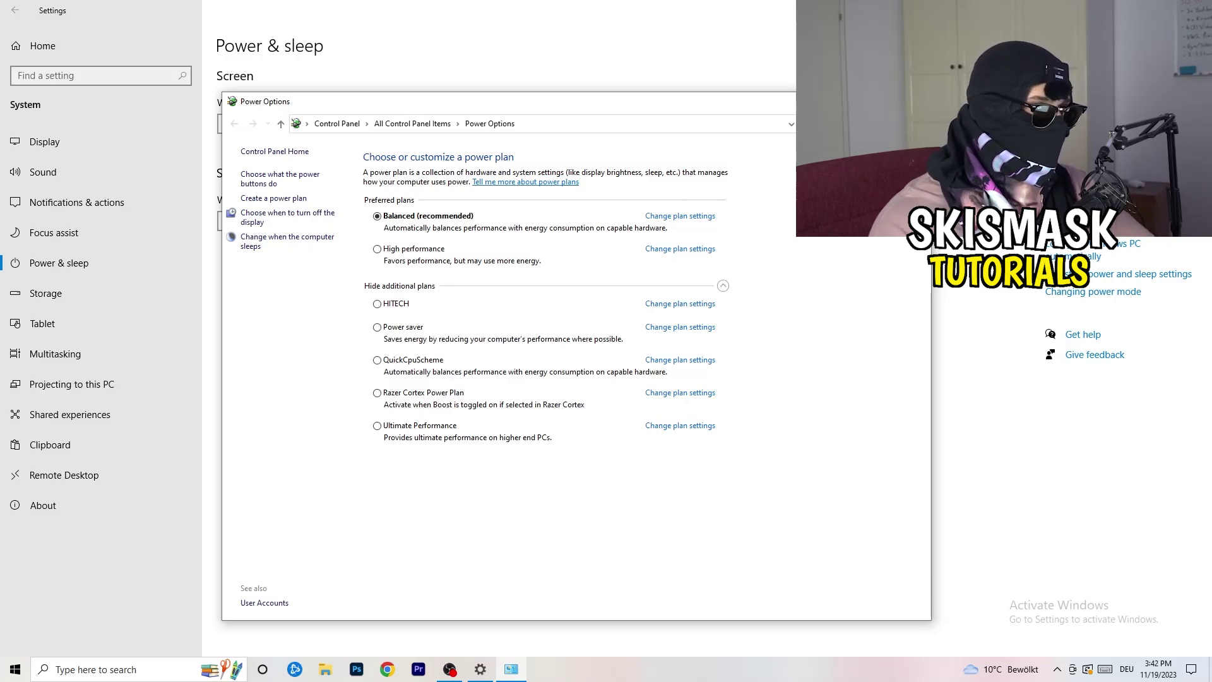
key(alt+F4)
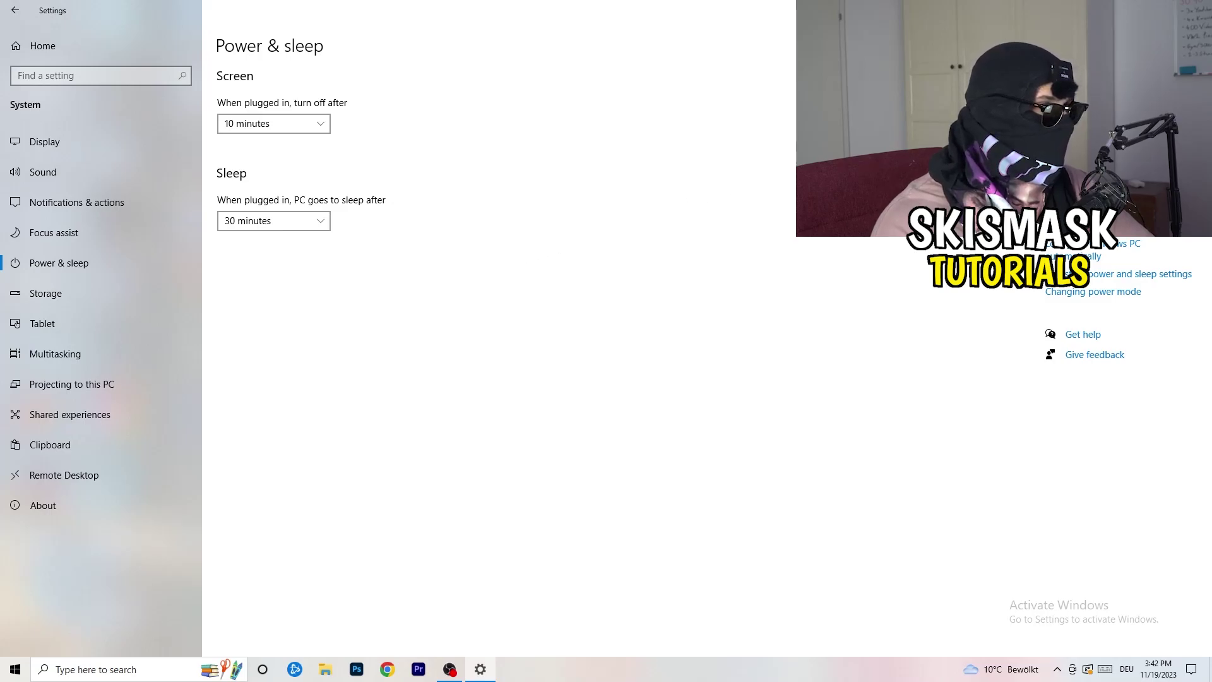
key(alt+F4)
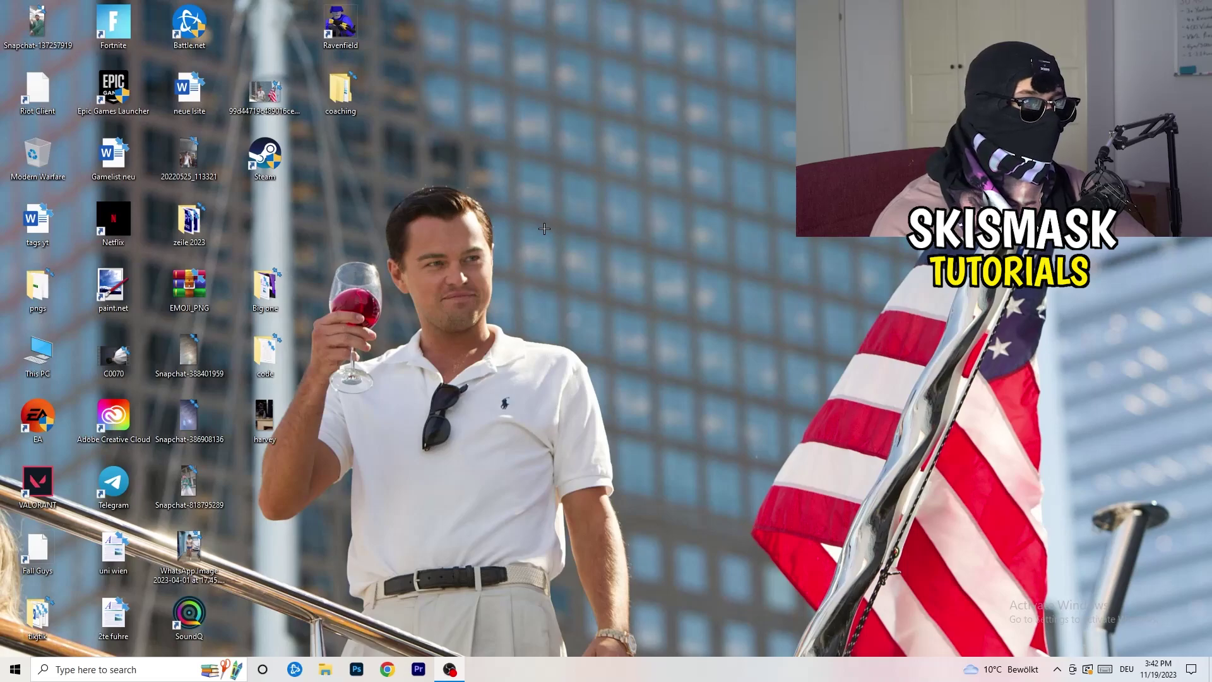
Move the Steam shortcut to an empty area of the desktop and open the compatibility settings in its properties
drag(264, 156, 643, 221)
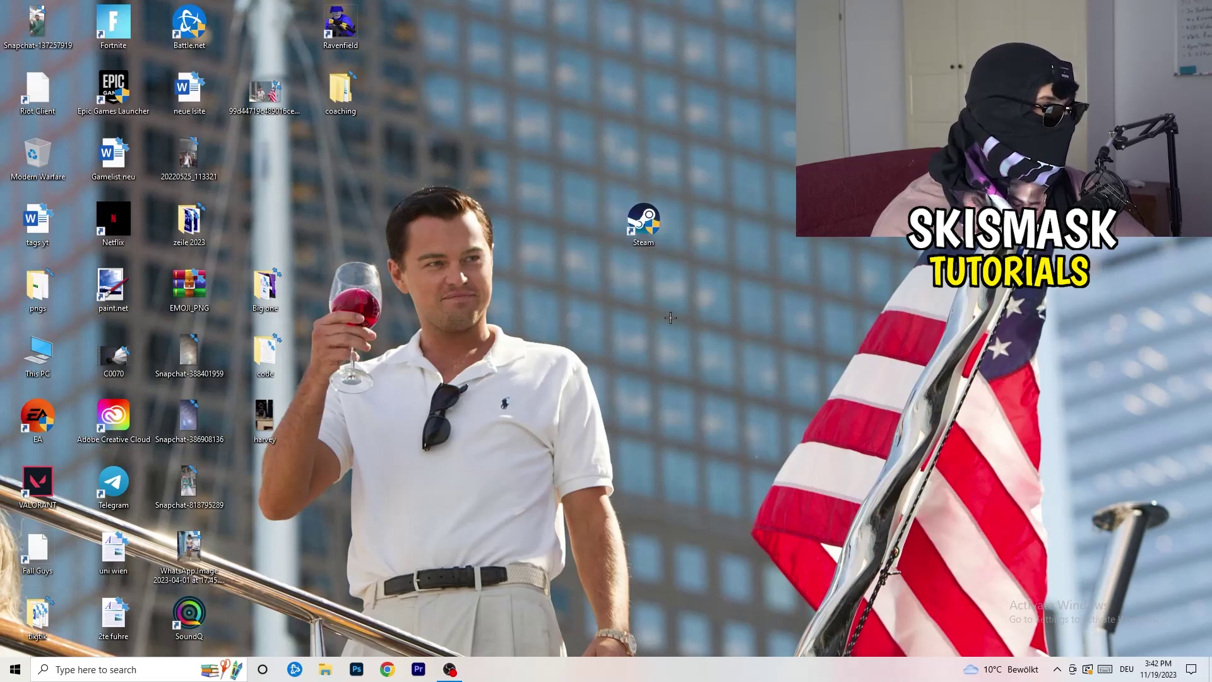
right_click(636, 226)
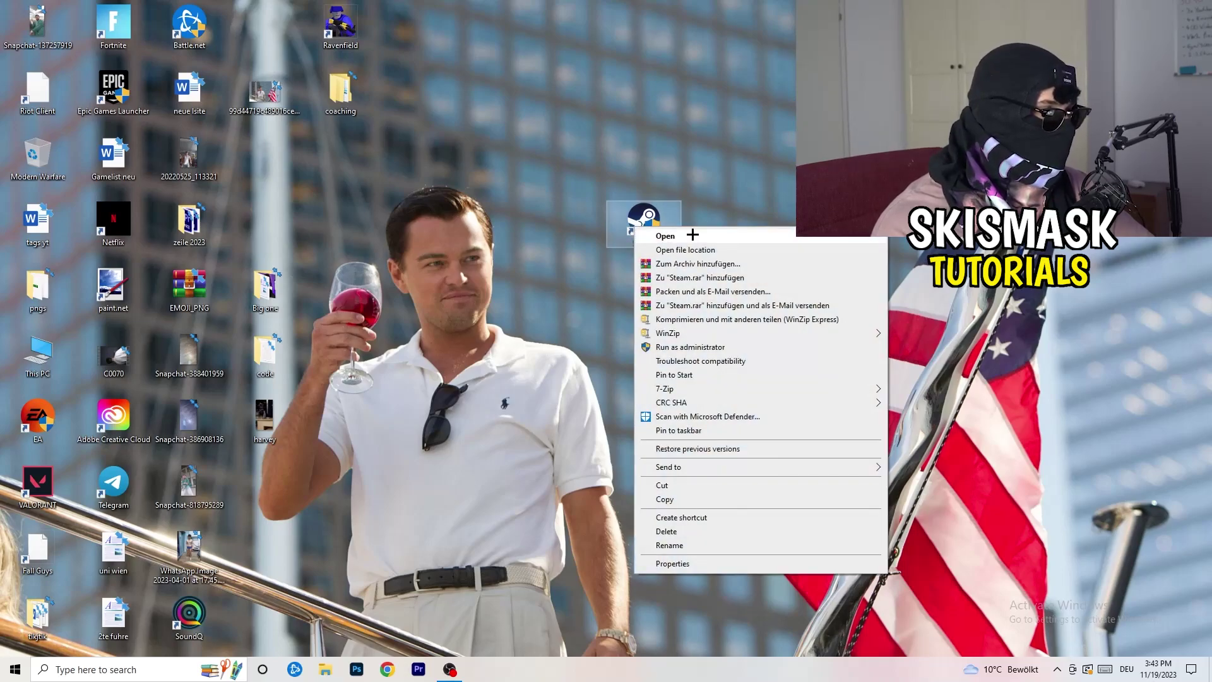
click(694, 566)
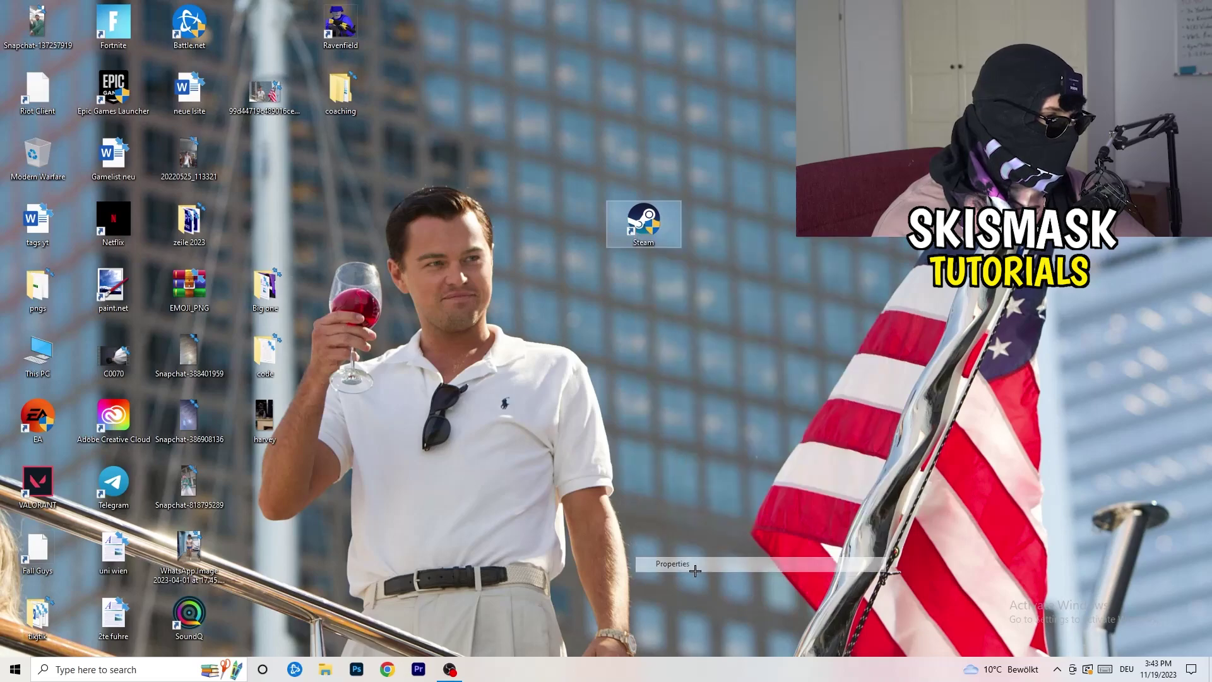
drag(701, 228, 584, 171)
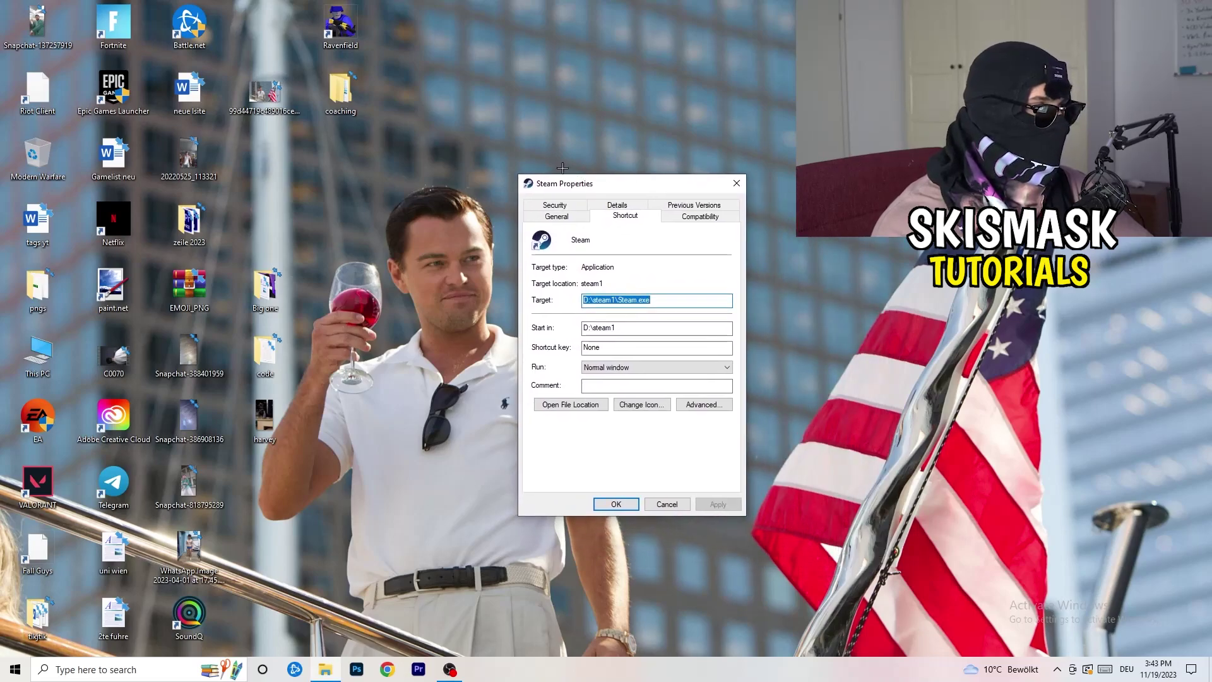
click(714, 219)
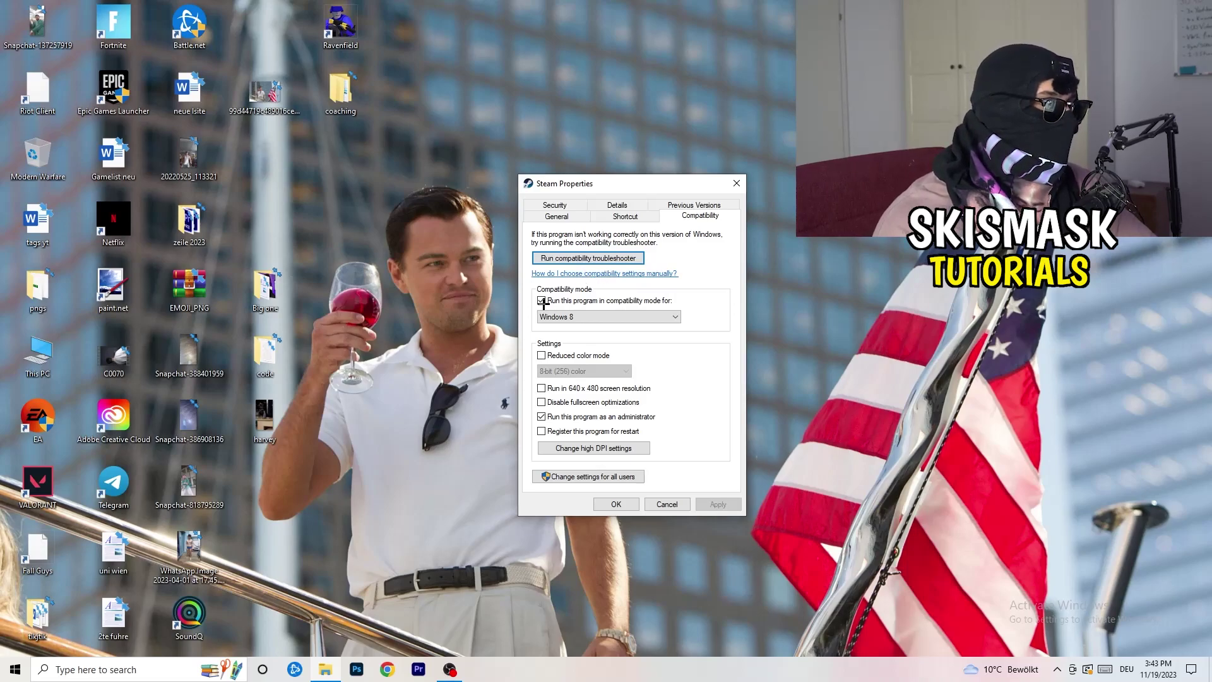
Set Steam to run in compatibility mode for Windows 8, apply the setting and close the properties
click(639, 299)
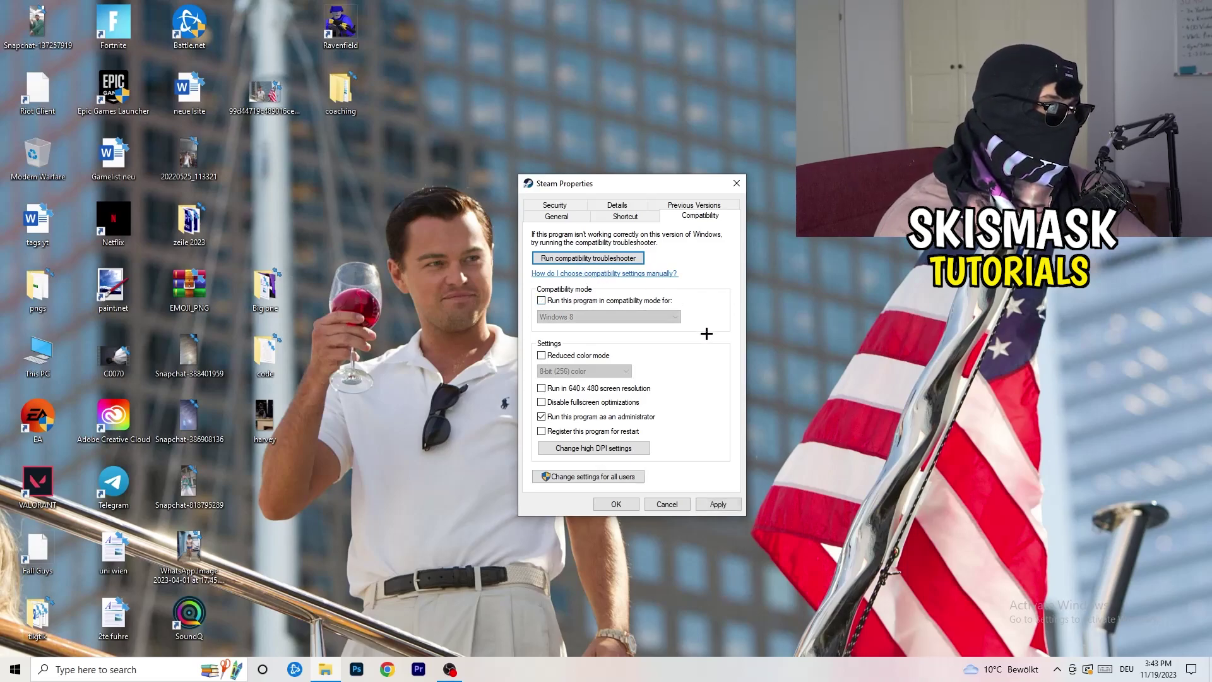
click(550, 304)
click(600, 317)
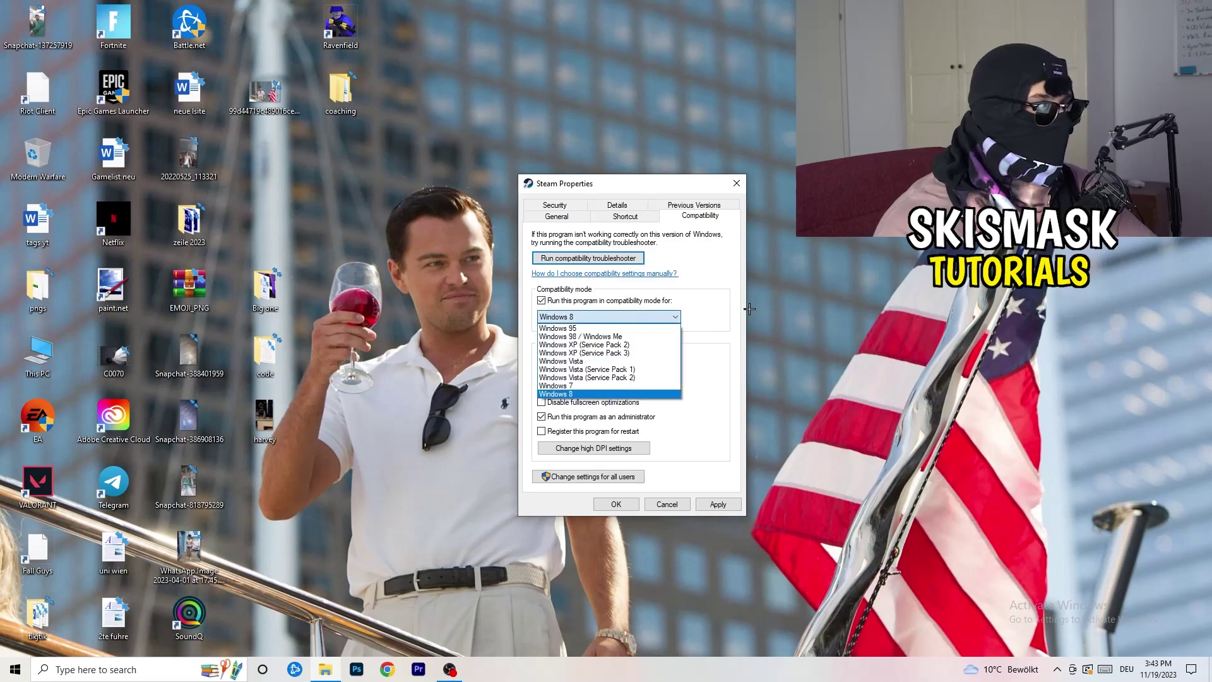
click(714, 321)
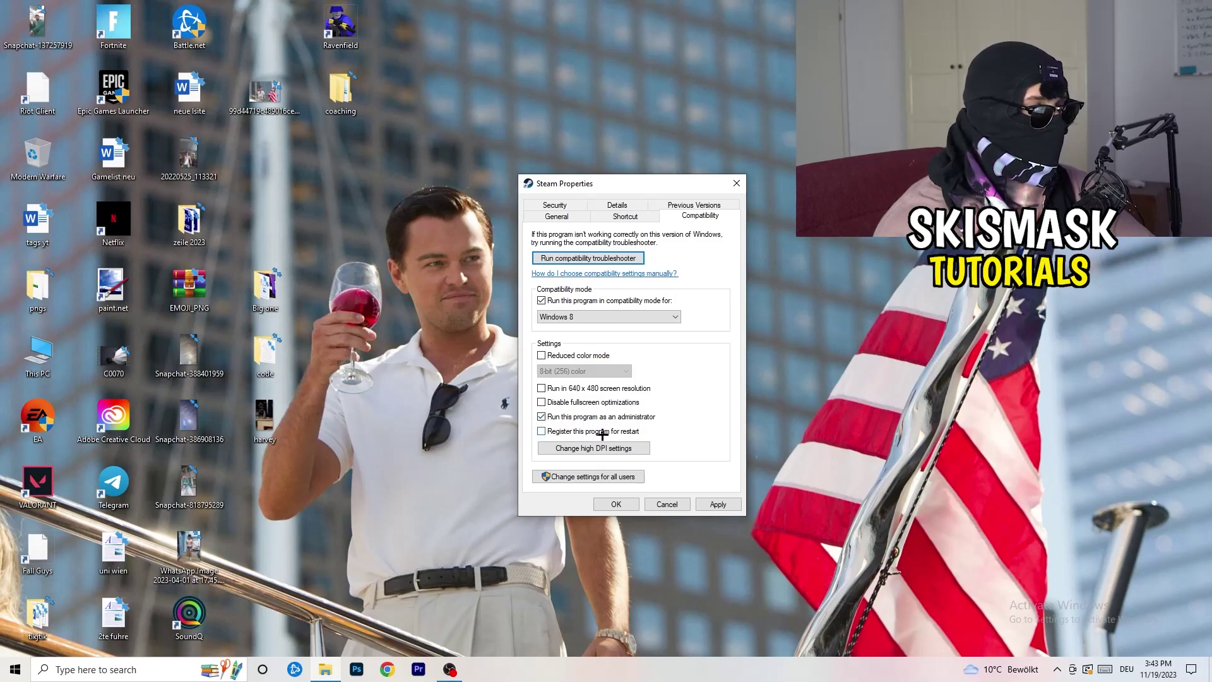
click(717, 503)
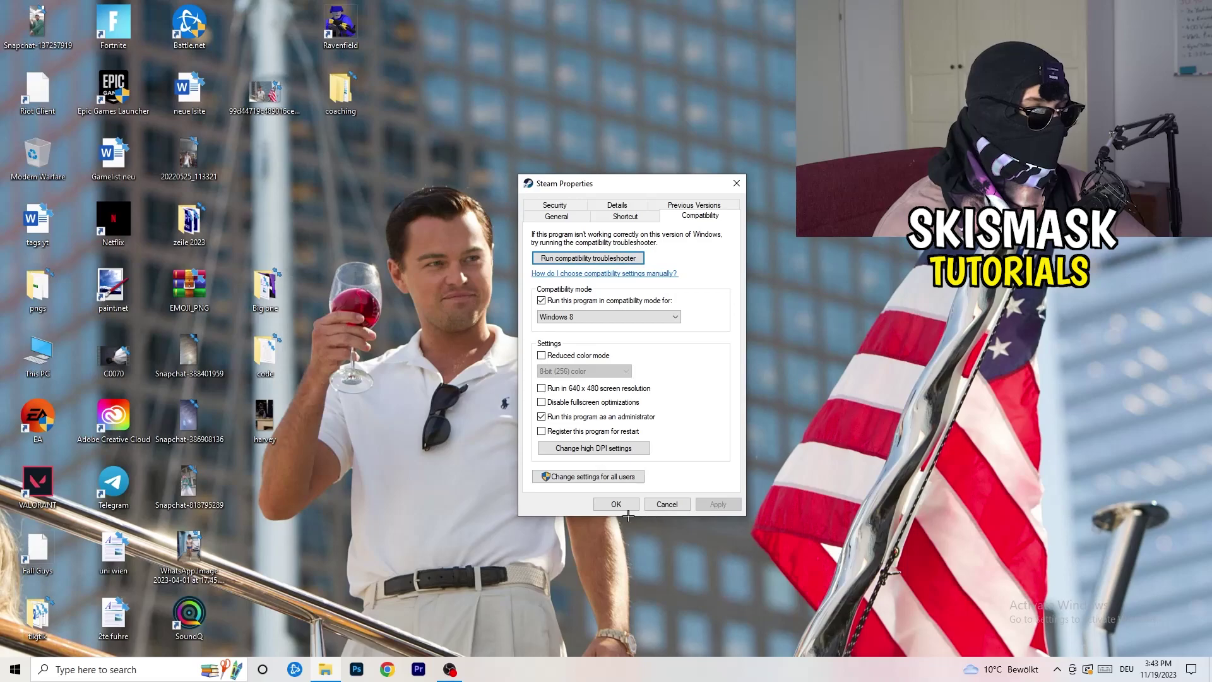
click(616, 505)
Return the Steam shortcut to its original place among the other desktop icons
drag(661, 234, 738, 238)
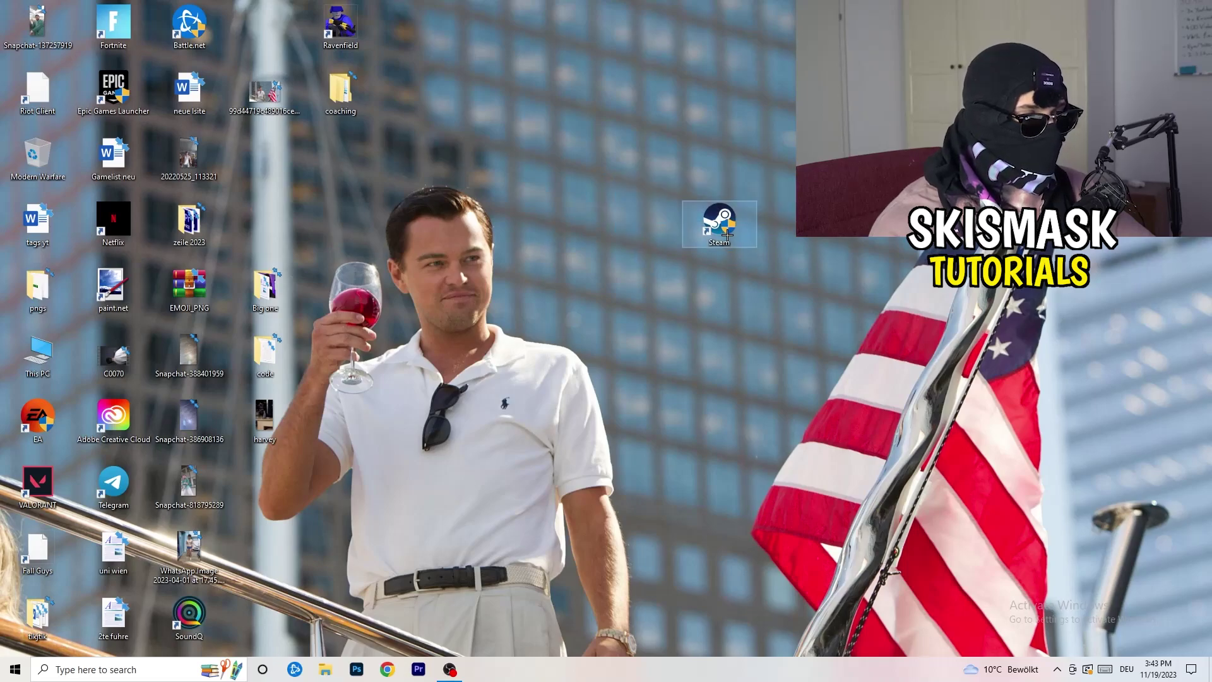
click(734, 384)
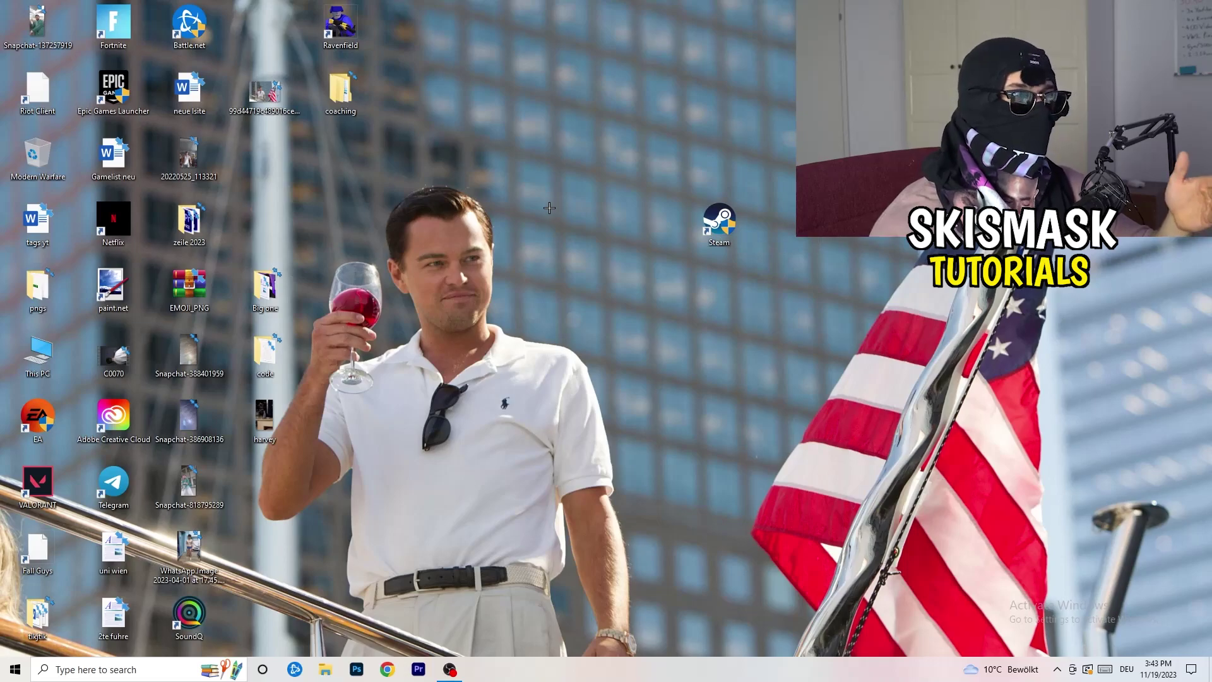
right_click(716, 218)
click(594, 297)
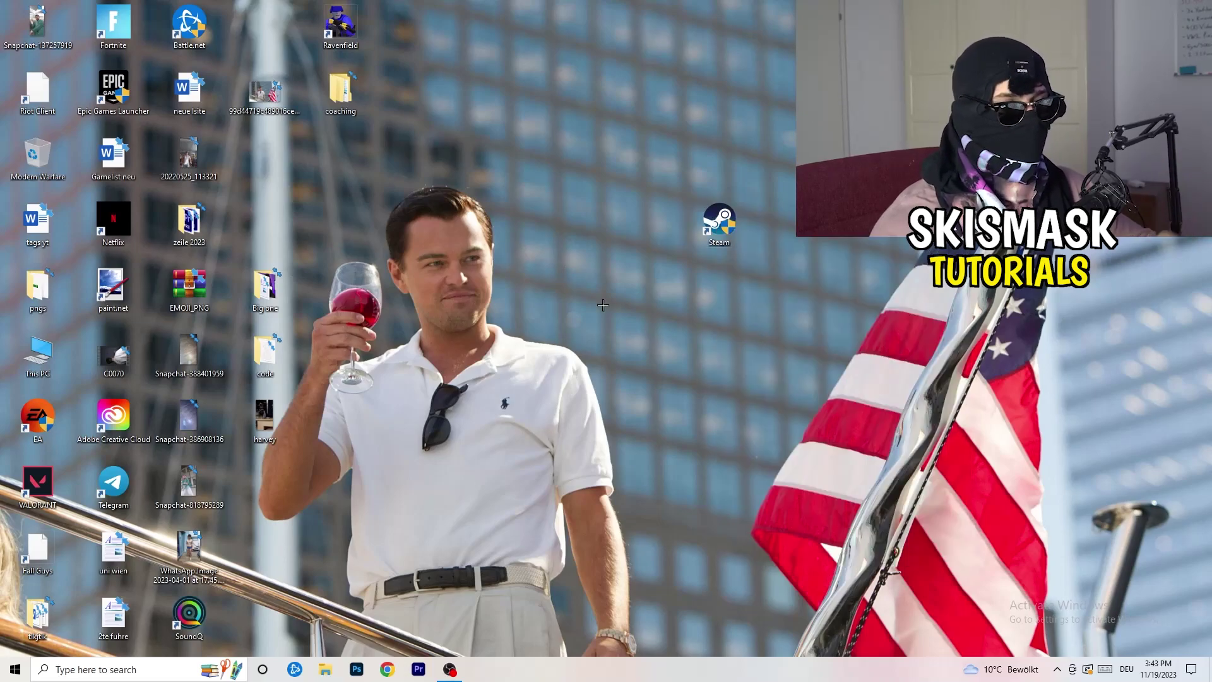
drag(719, 217, 265, 154)
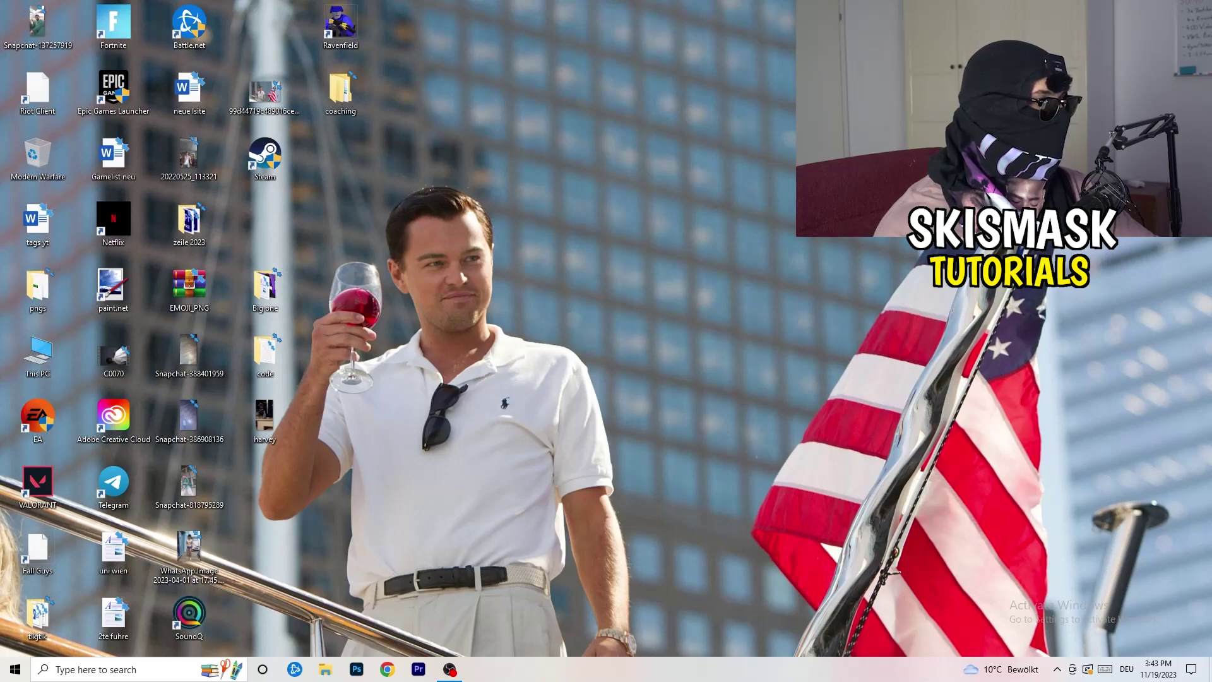
Open the Captures page of the Gaming settings in Windows Settings and examine the background recording, audio and video options
click(15, 669)
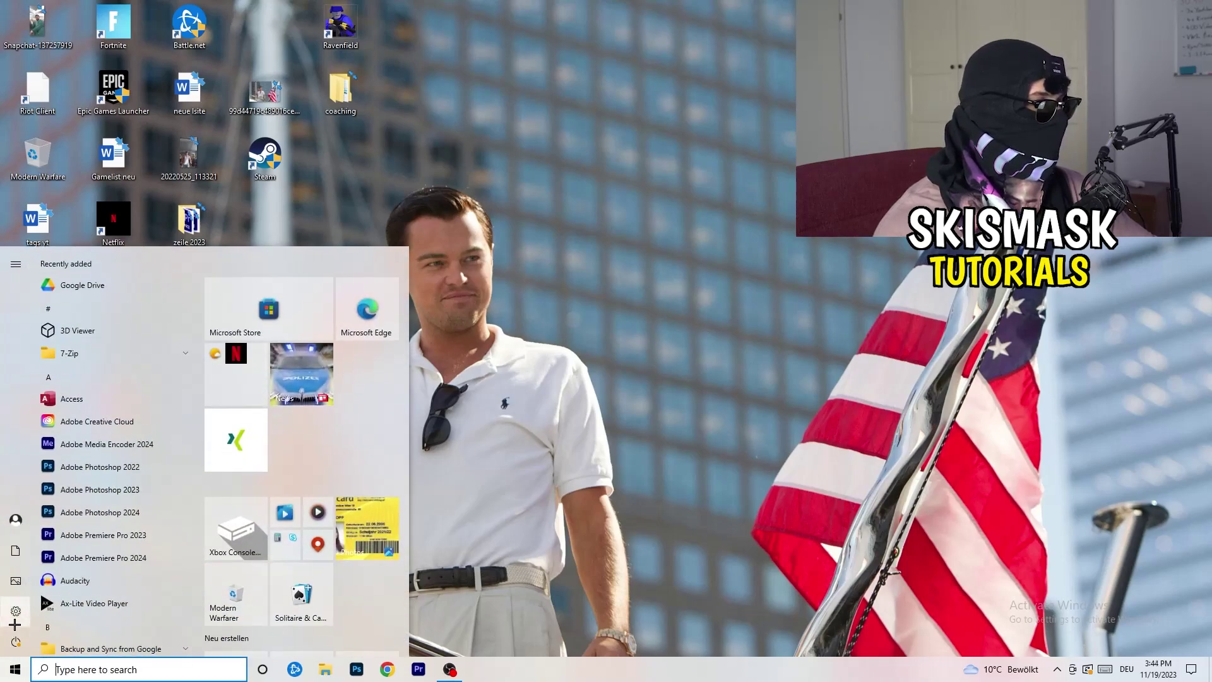
click(26, 612)
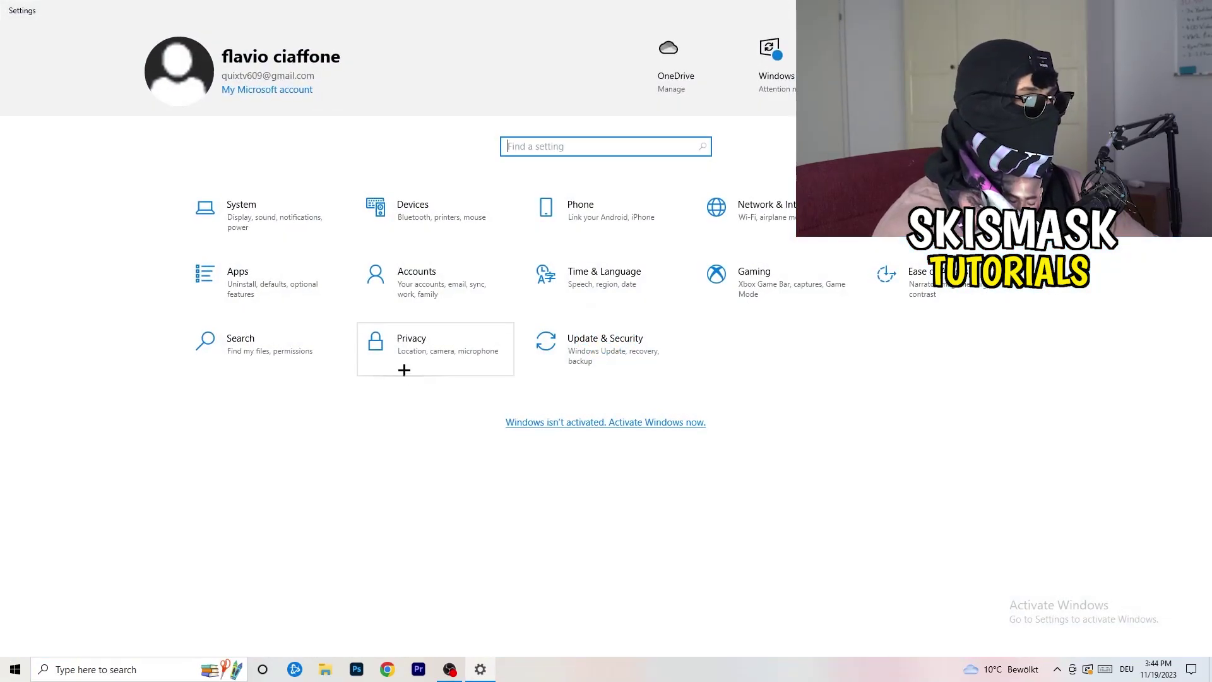
click(720, 294)
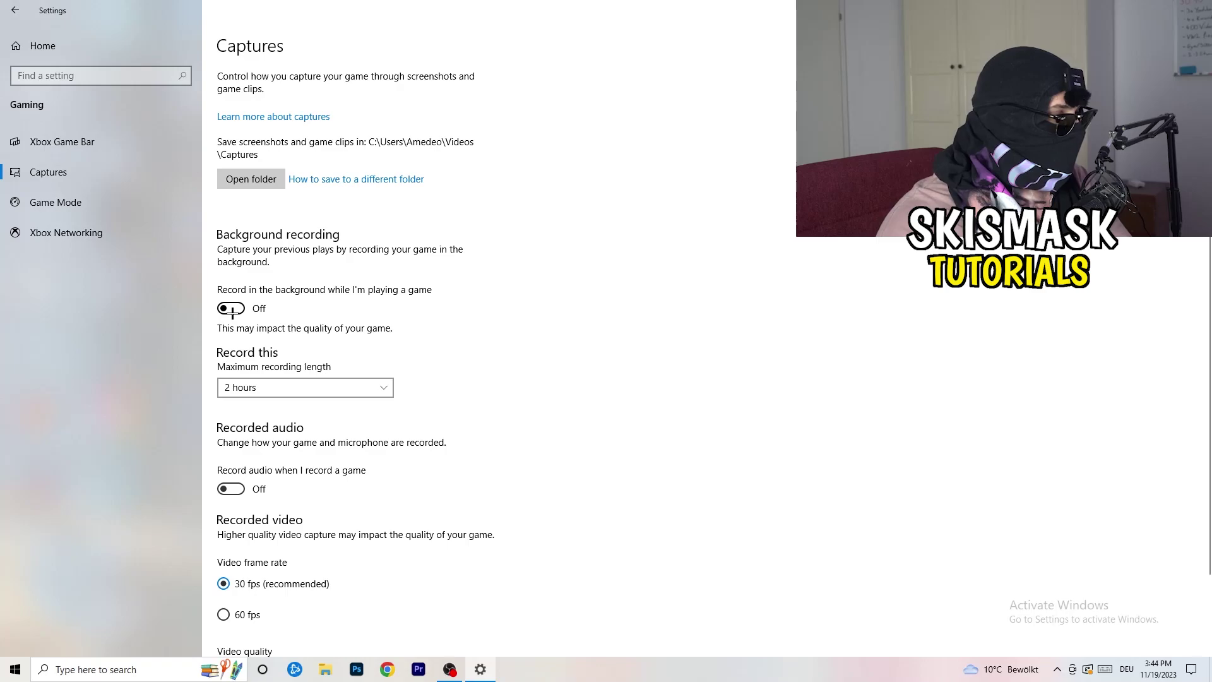
scroll(284, 379, down, 2)
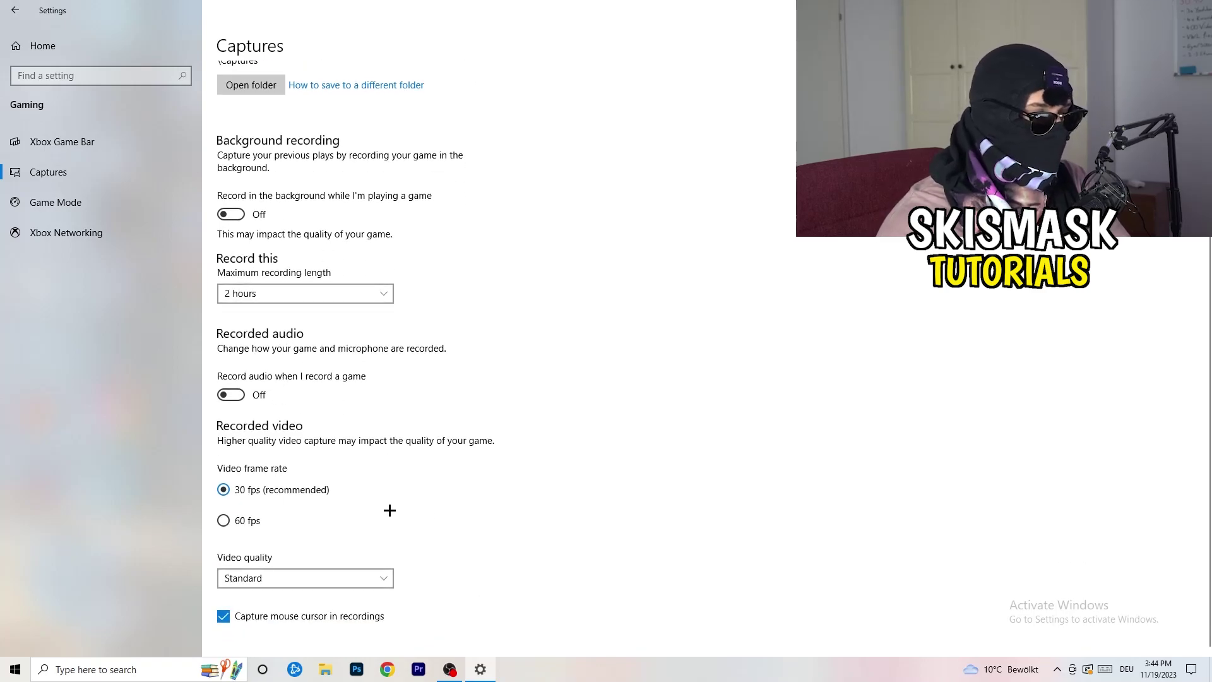
scroll(389, 510, up, 1)
scroll(389, 510, up, 1)
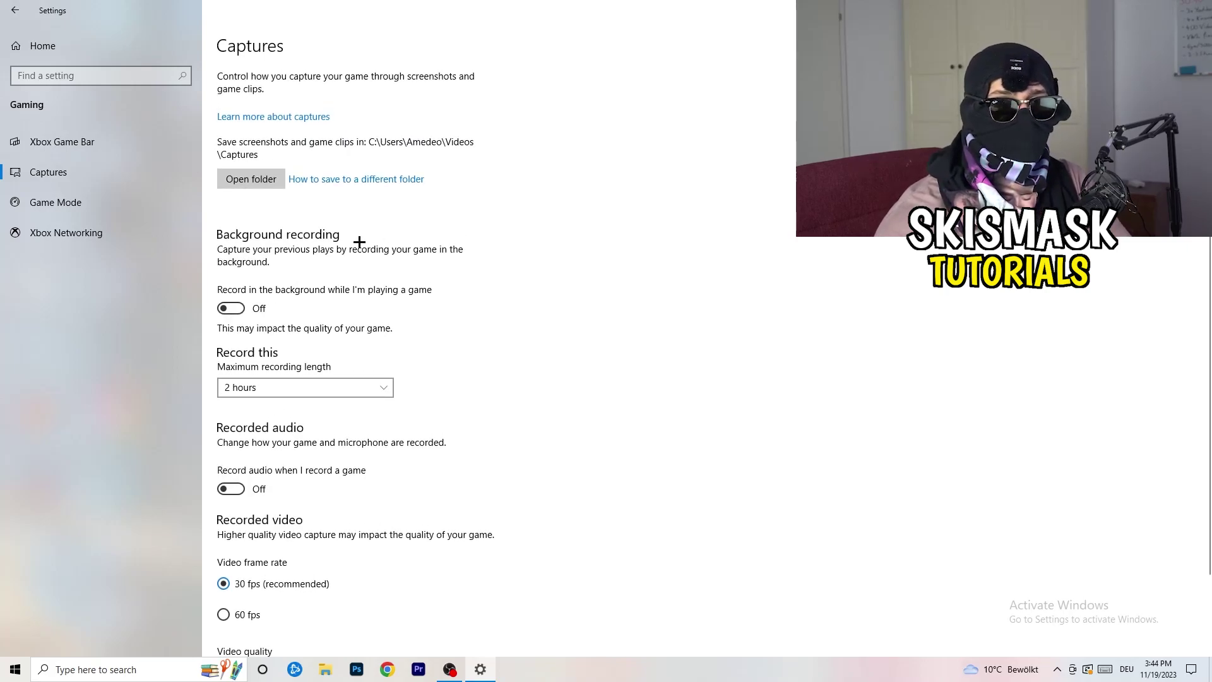
Check the Game Mode and Windows Update settings and close Windows Settings
click(60, 202)
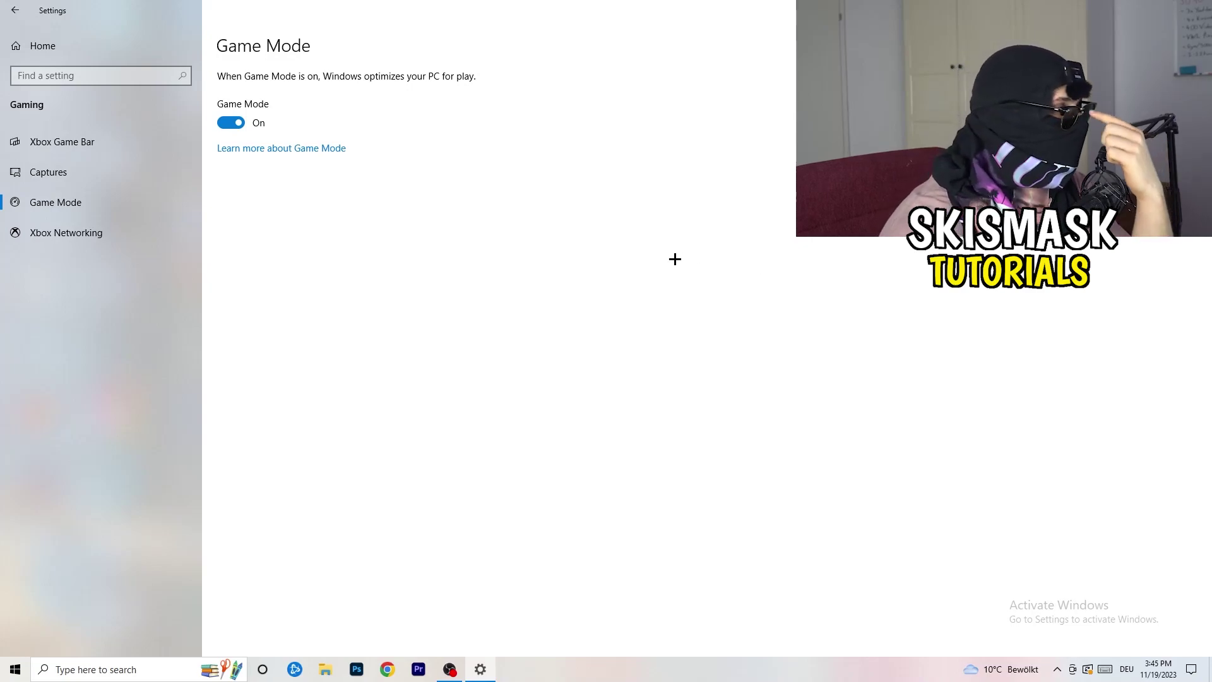
click(15, 10)
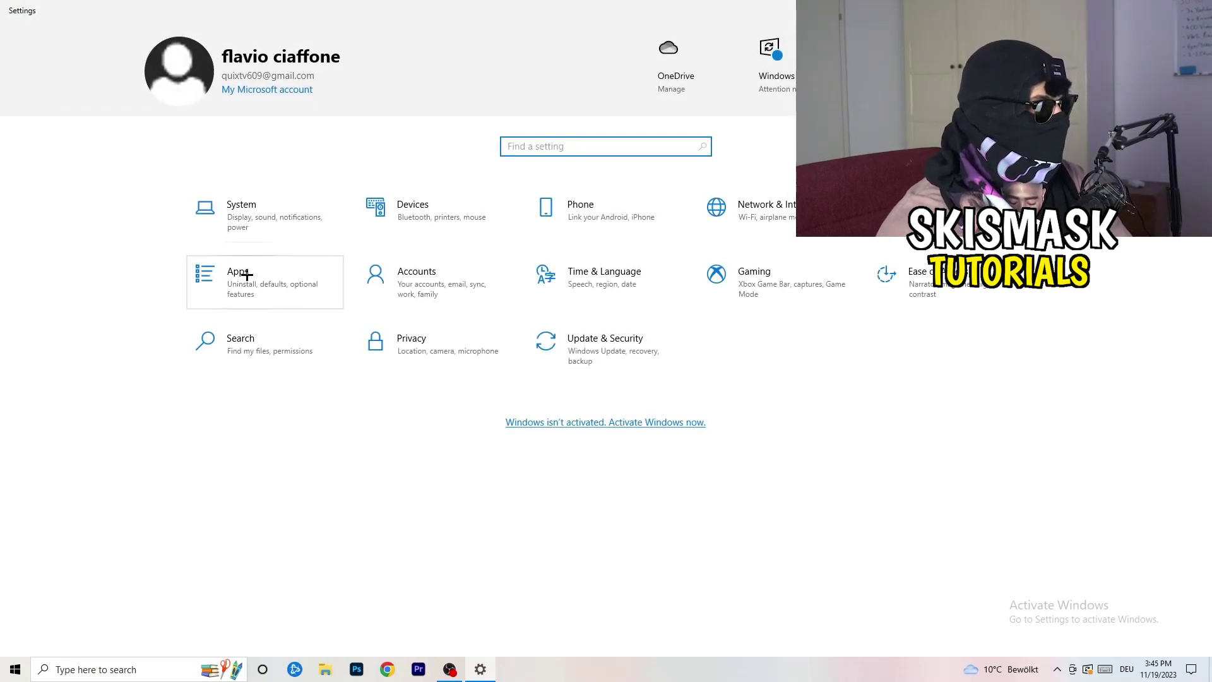
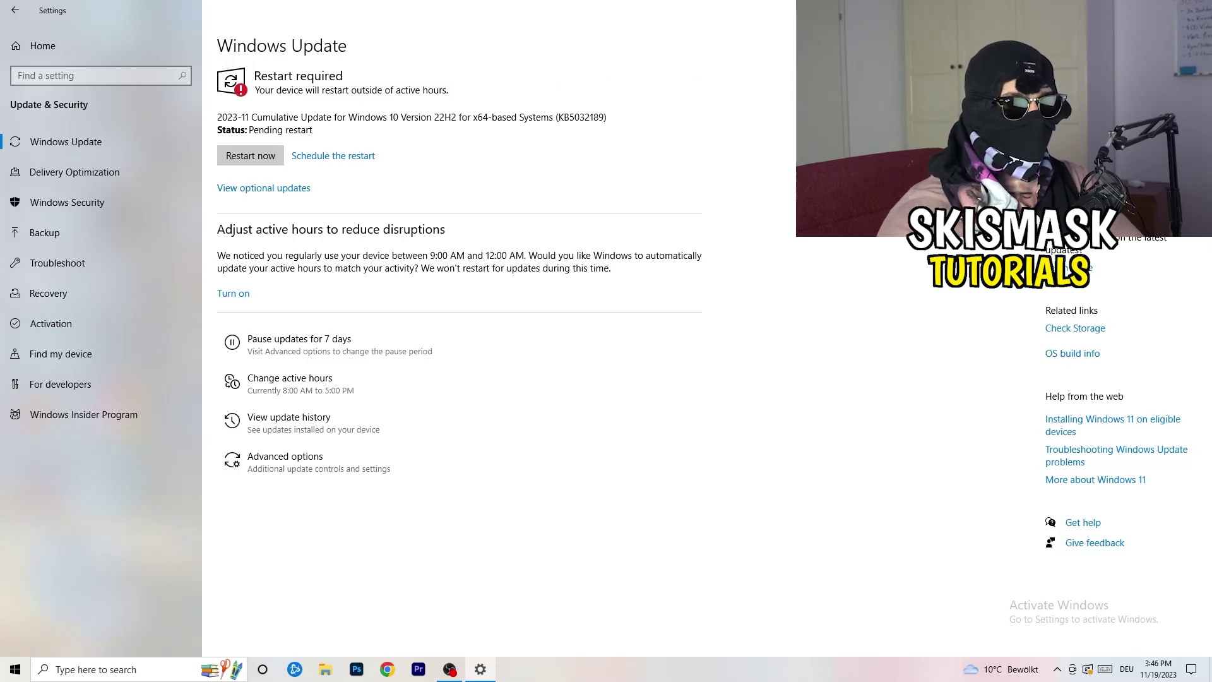
key(alt+F4)
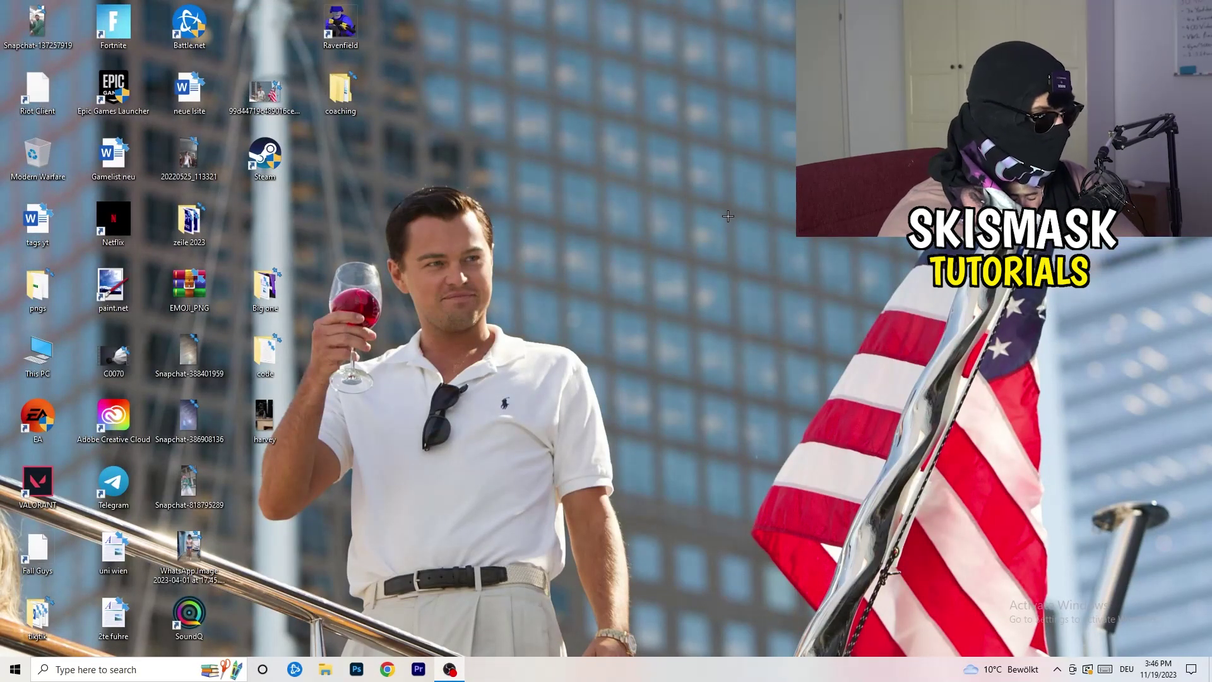